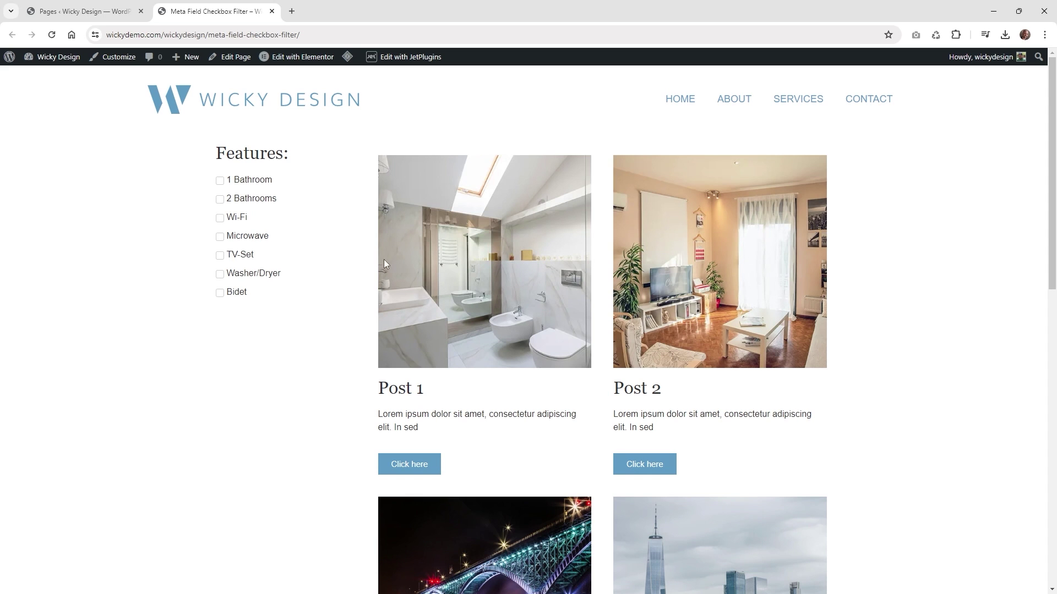
- Test the Features filter with 1 Bathroom and 2 Bathrooms, check the listed posts, and clear both checkboxes
click(261, 183)
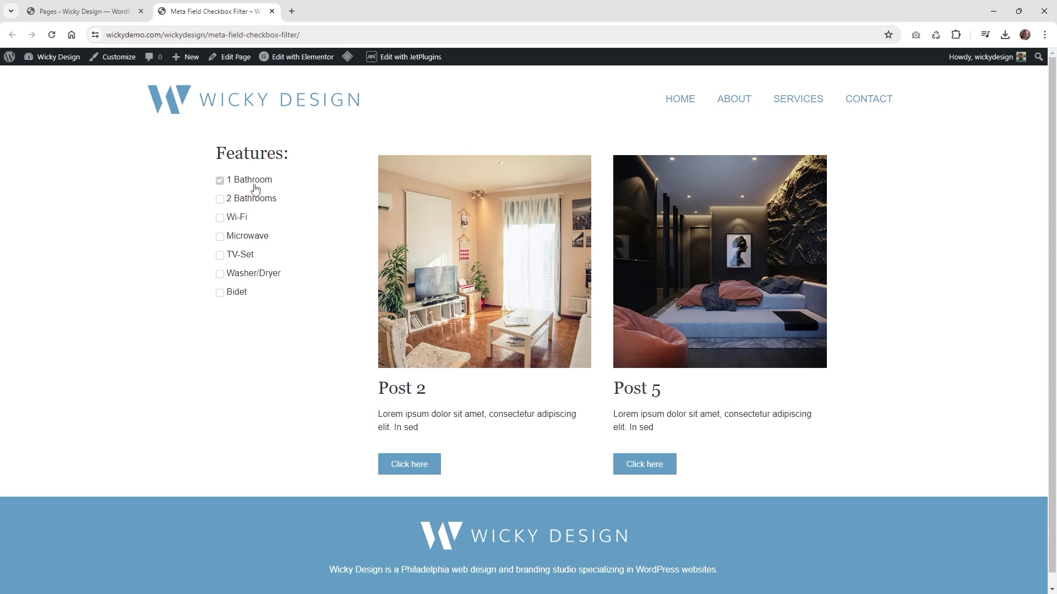
click(242, 200)
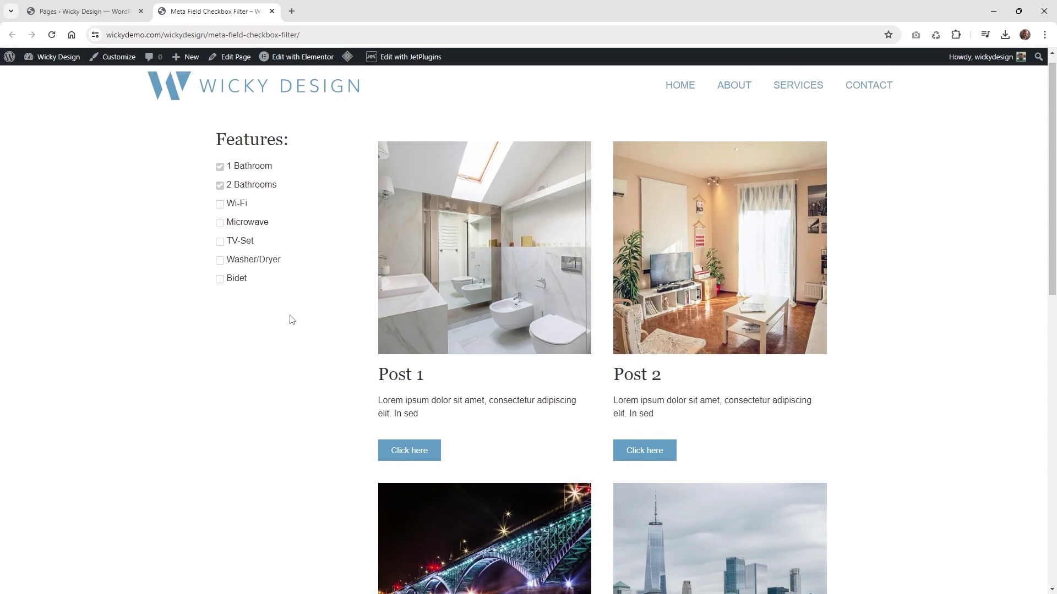
scroll(403, 341, down, 8)
scroll(403, 348, up, 8)
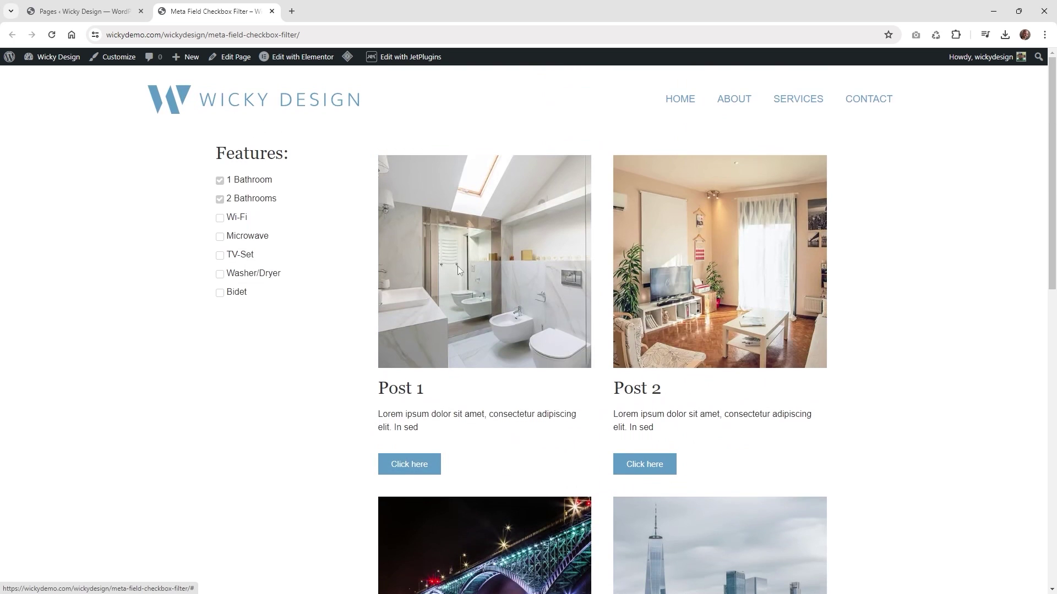
click(258, 201)
click(251, 181)
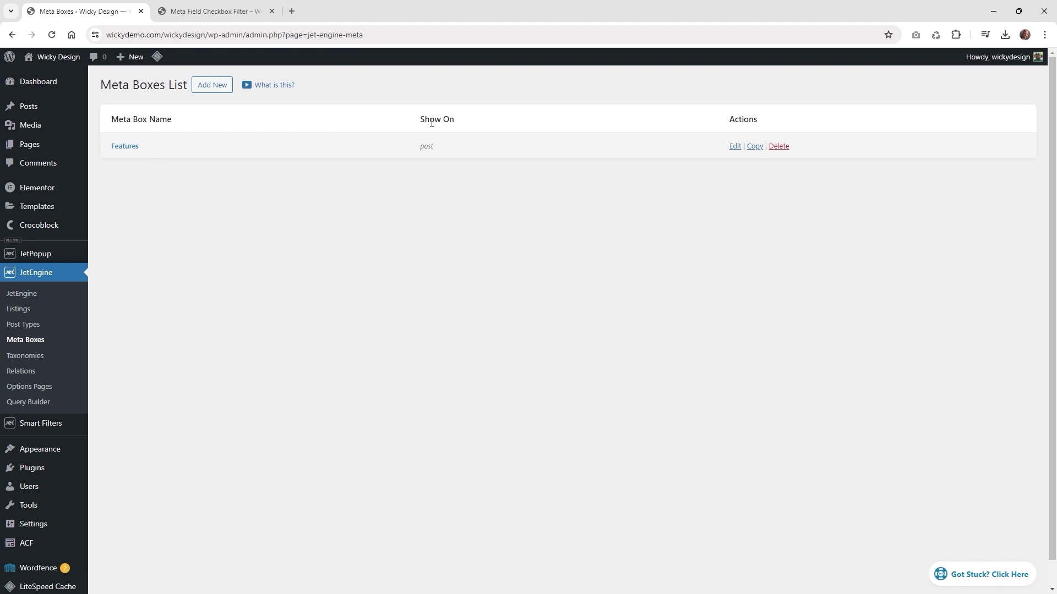
- Open Post 6 from the posts list to review its Features checkboxes, and return to the list
click(44, 109)
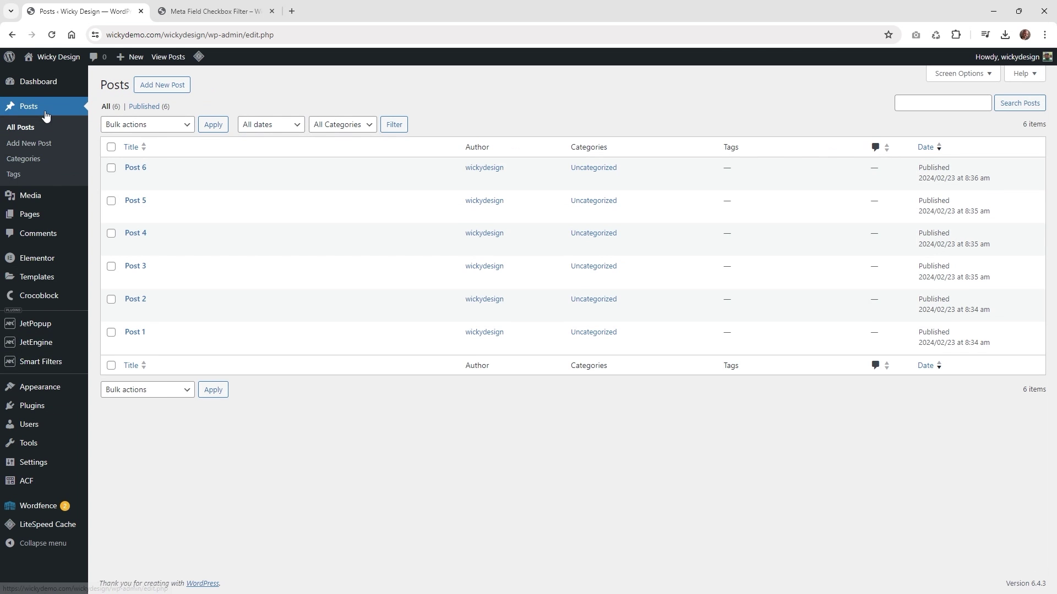
click(137, 168)
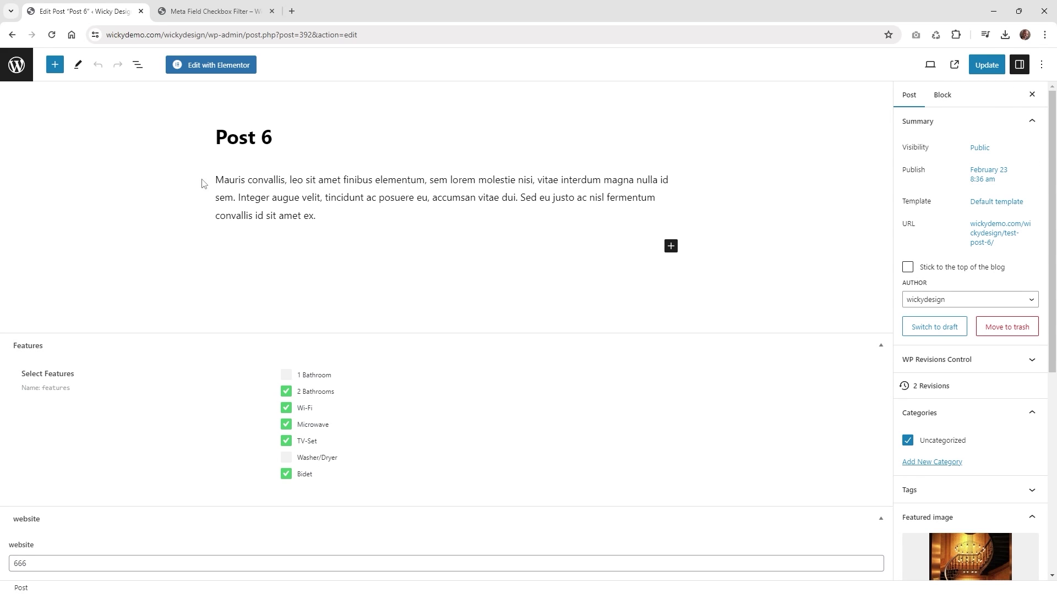
click(17, 64)
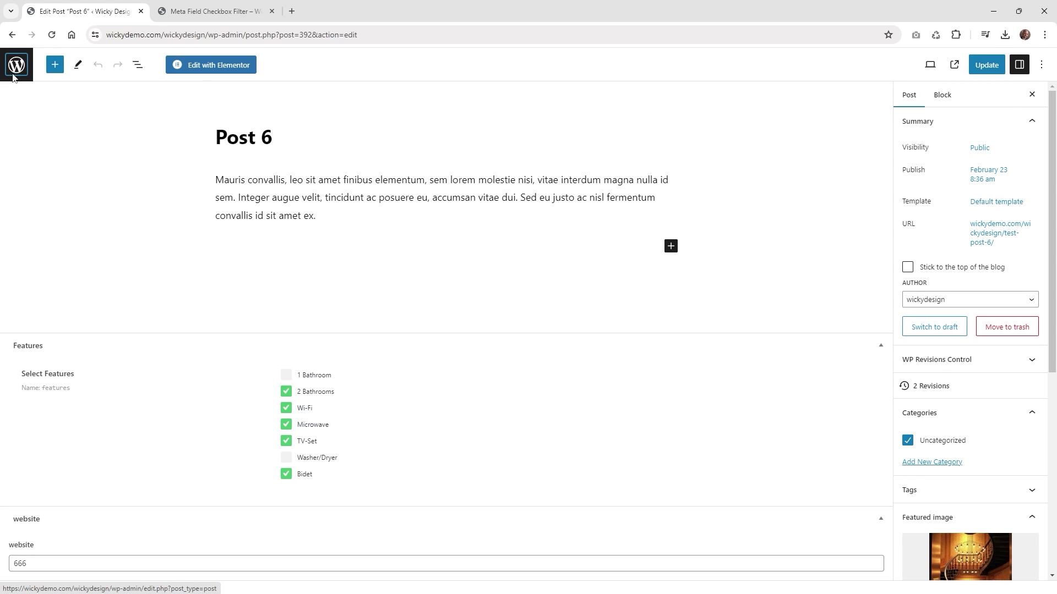
- Open the Features meta box in JetEngine and expand its Select Features field settings
mouse_move(60, 346)
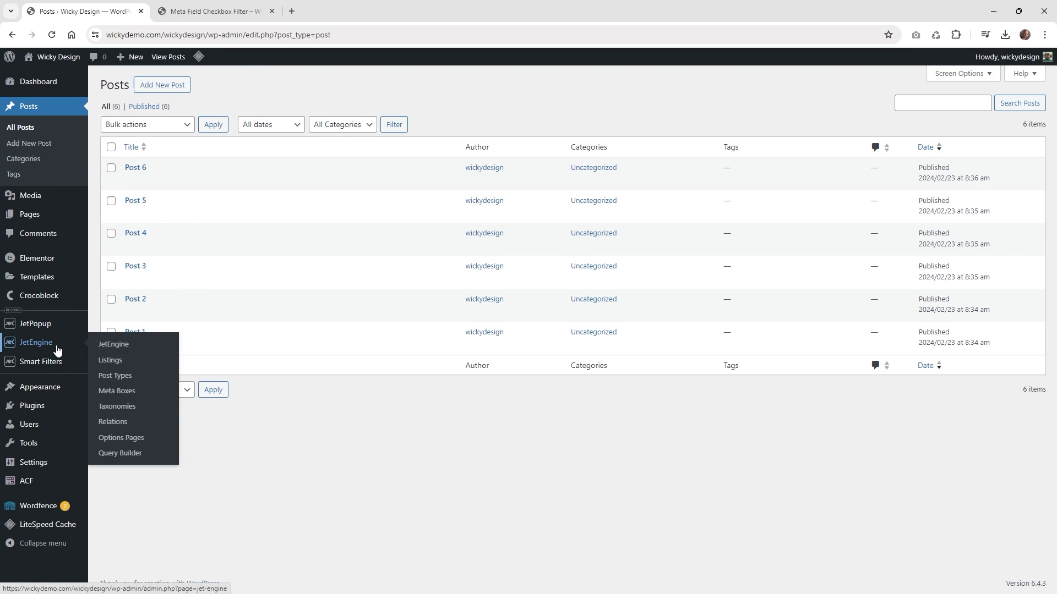
click(126, 391)
click(130, 146)
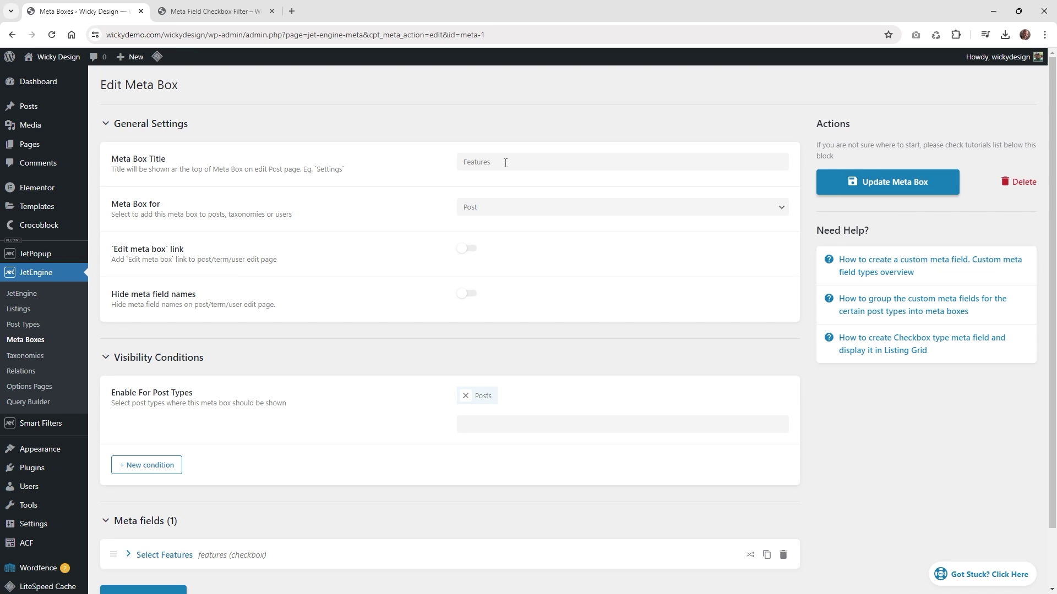
scroll(437, 203, down, 1)
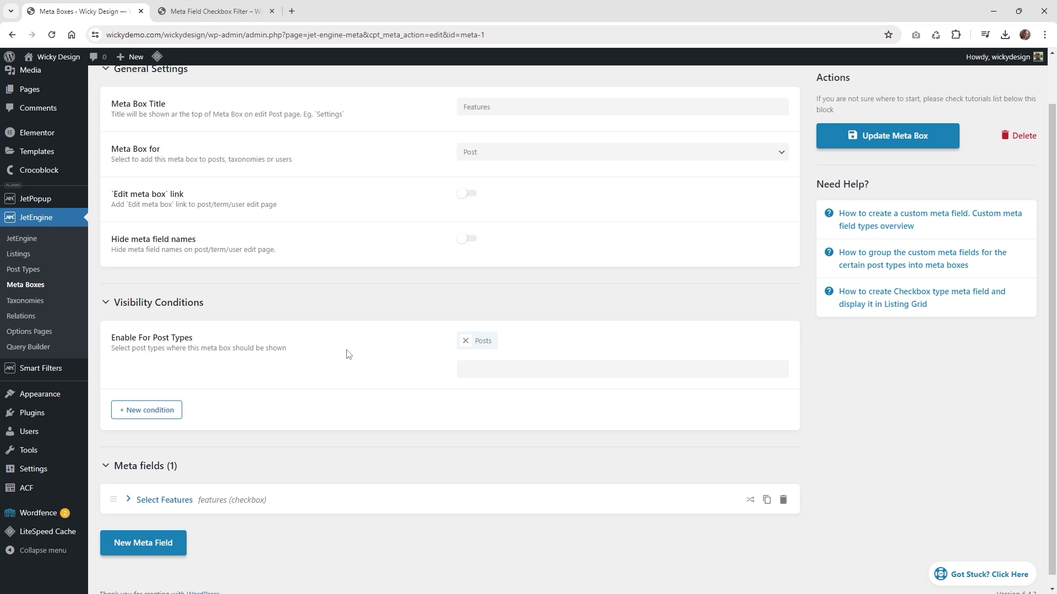
scroll(380, 390, down, 1)
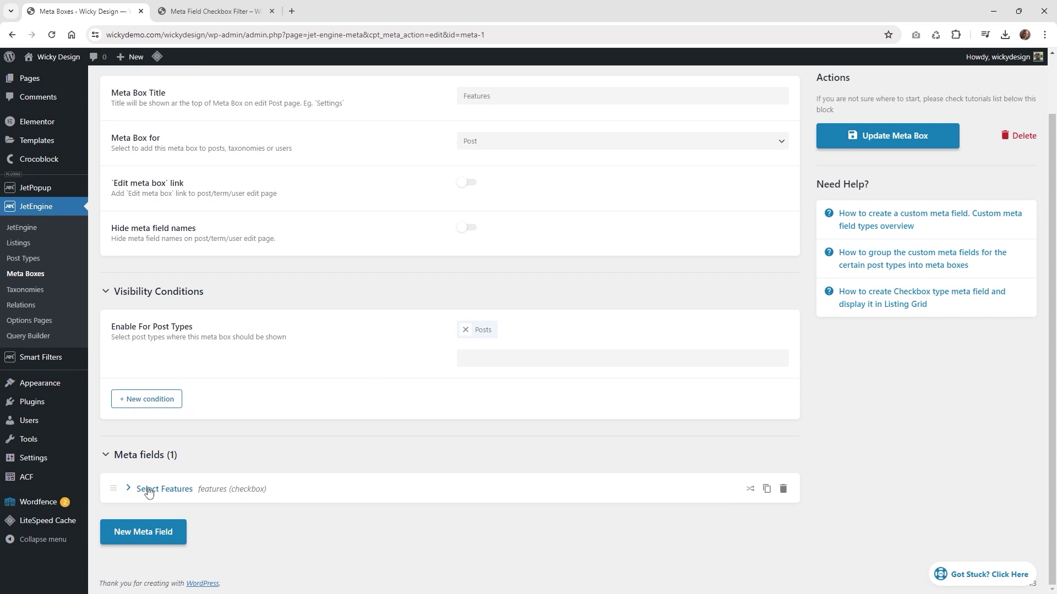
click(129, 490)
scroll(310, 434, down, 5)
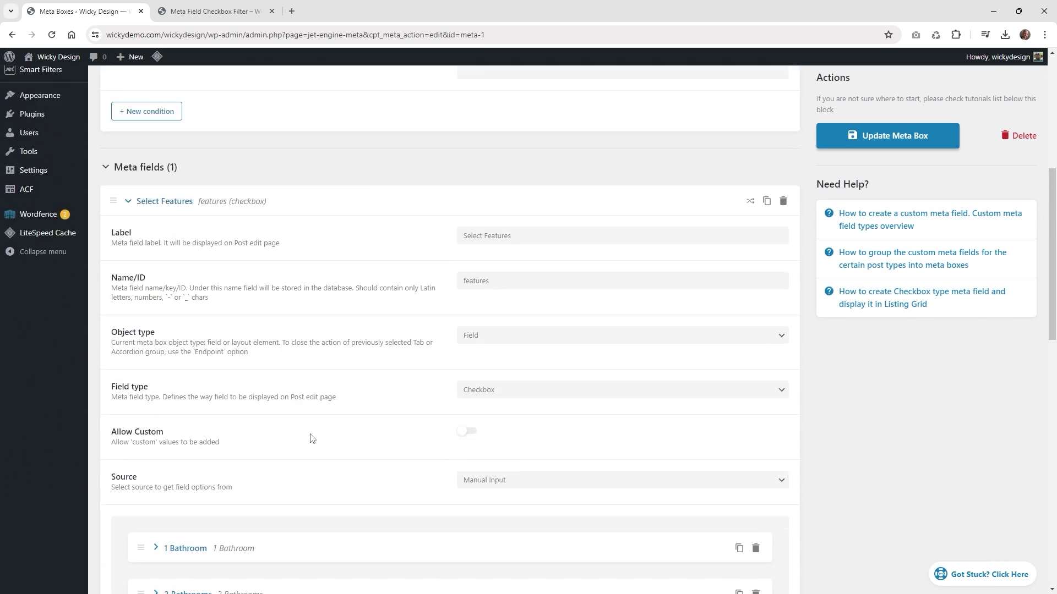
scroll(310, 437, down, 2)
scroll(310, 435, up, 2)
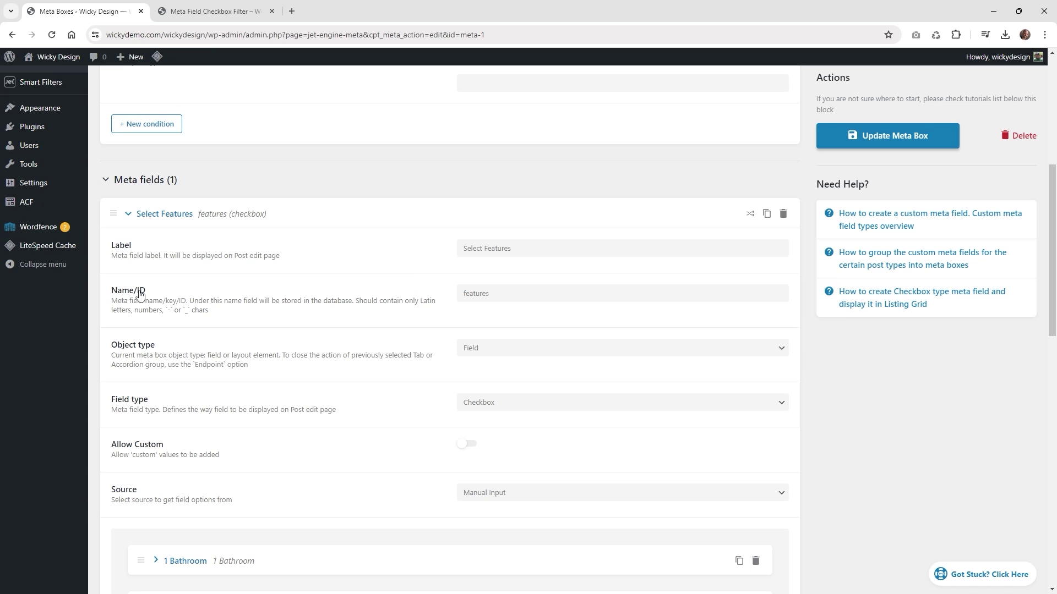
- Copy the Name/ID value "features" of the Select Features meta field
click(468, 294)
drag(516, 293, 420, 295)
key(ctrl+c)
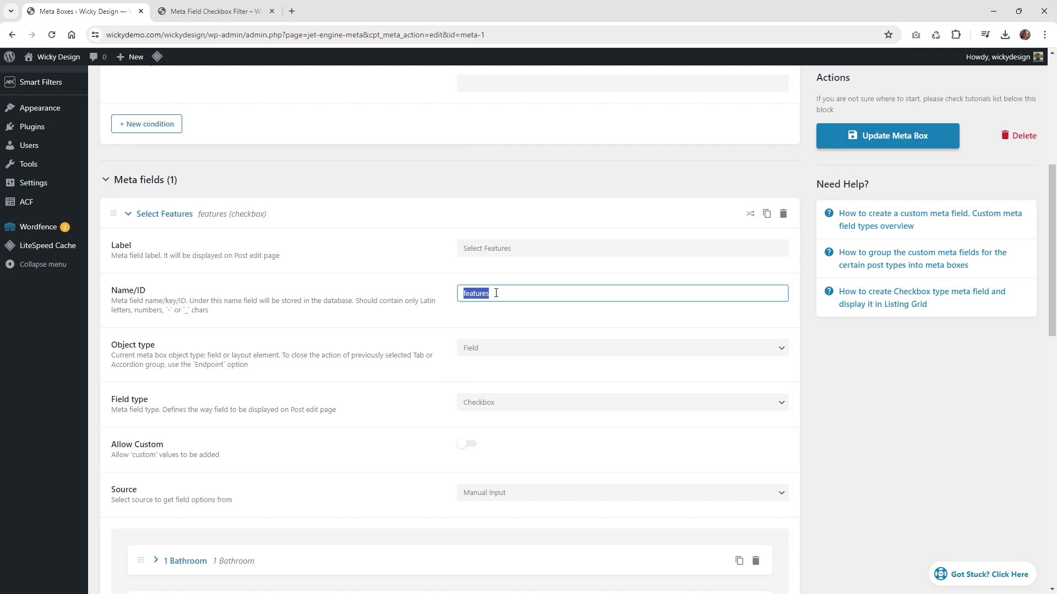
click(722, 360)
- Examine the field type and the manual input options of the Select Features field, including 1 Bathroom and 2 Bathrooms
scroll(887, 368, down, 2)
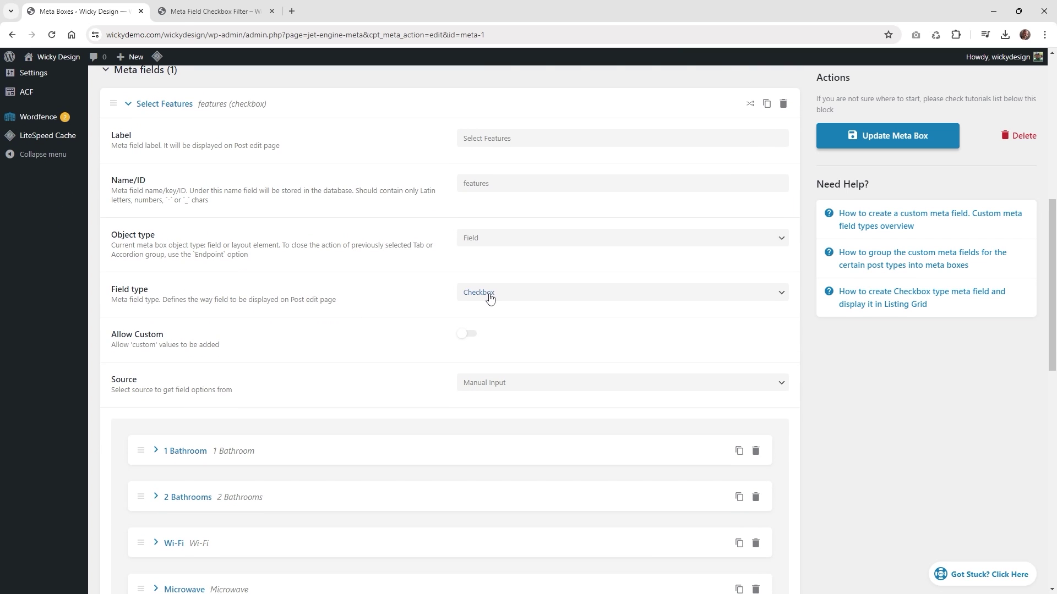
scroll(363, 332, down, 4)
click(195, 234)
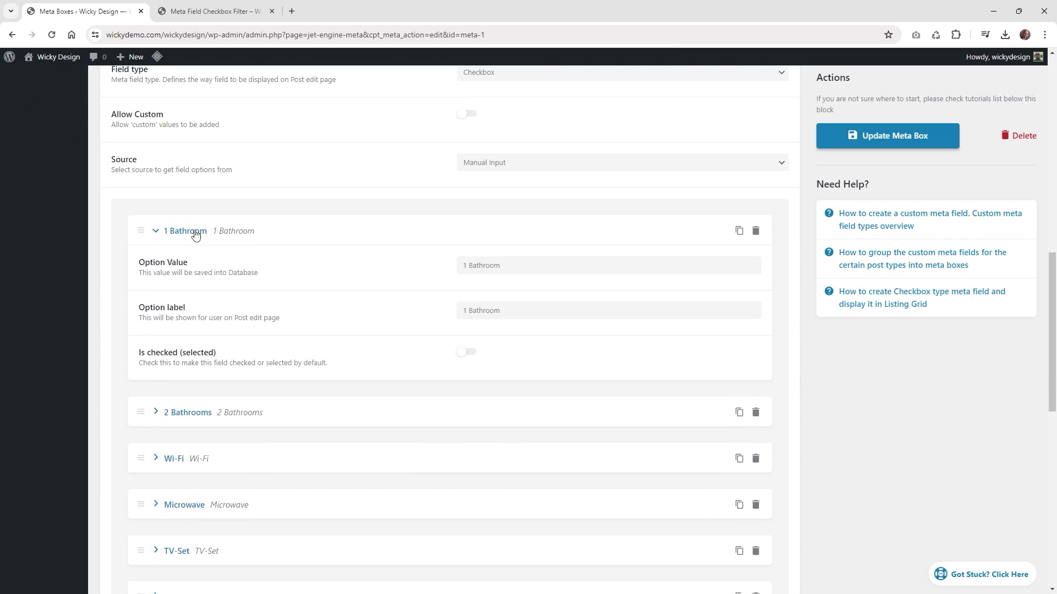
click(195, 232)
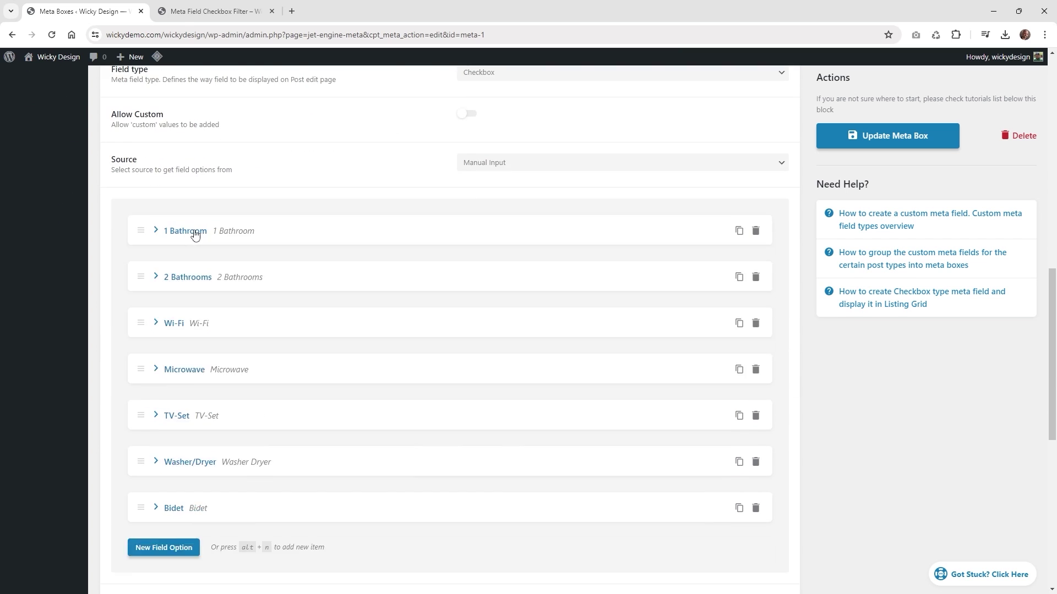
click(186, 282)
click(186, 280)
scroll(212, 389, down, 2)
scroll(234, 390, down, 2)
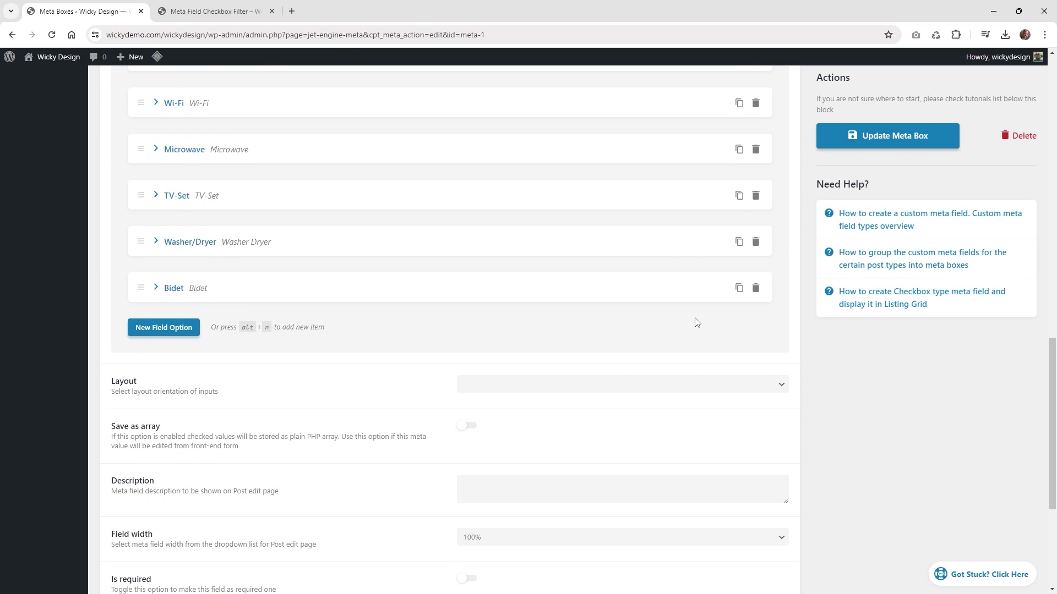
scroll(264, 365, up, 15)
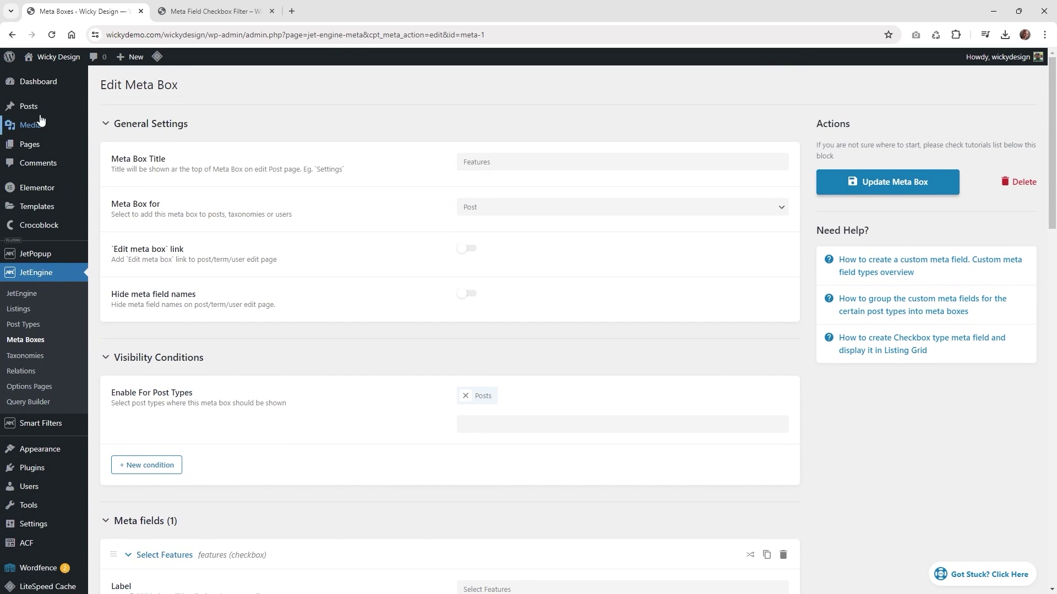
- Open Post 5 and Post 3 in turn to review which Features are assigned to each
click(34, 108)
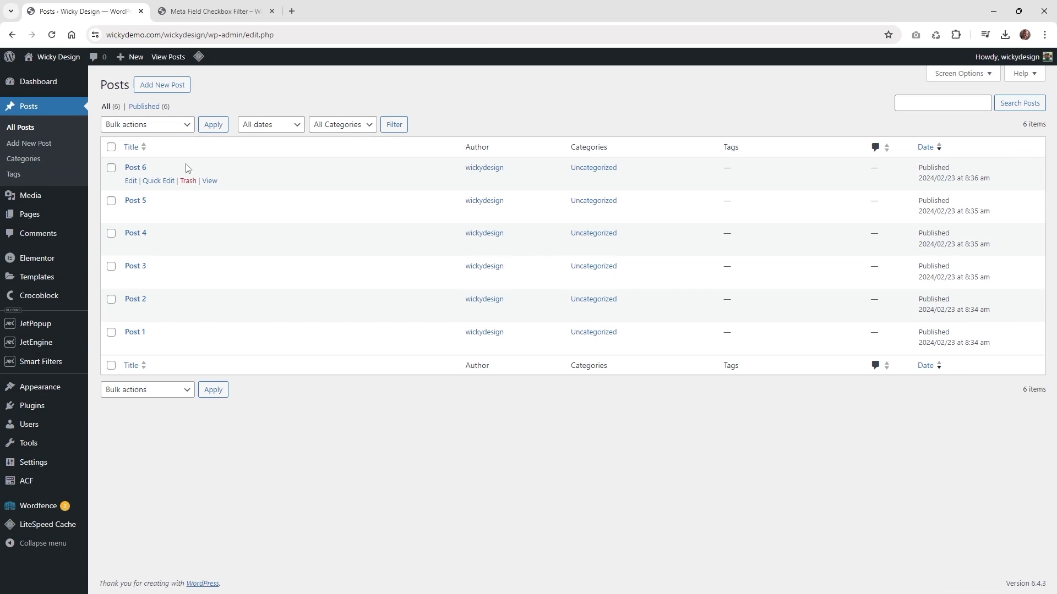
click(135, 201)
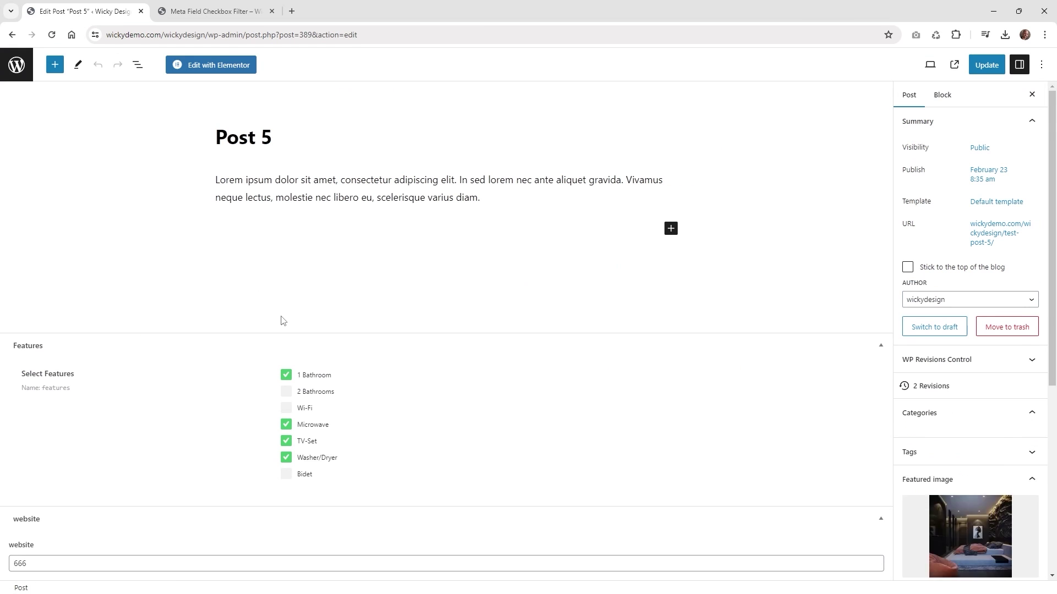
click(15, 69)
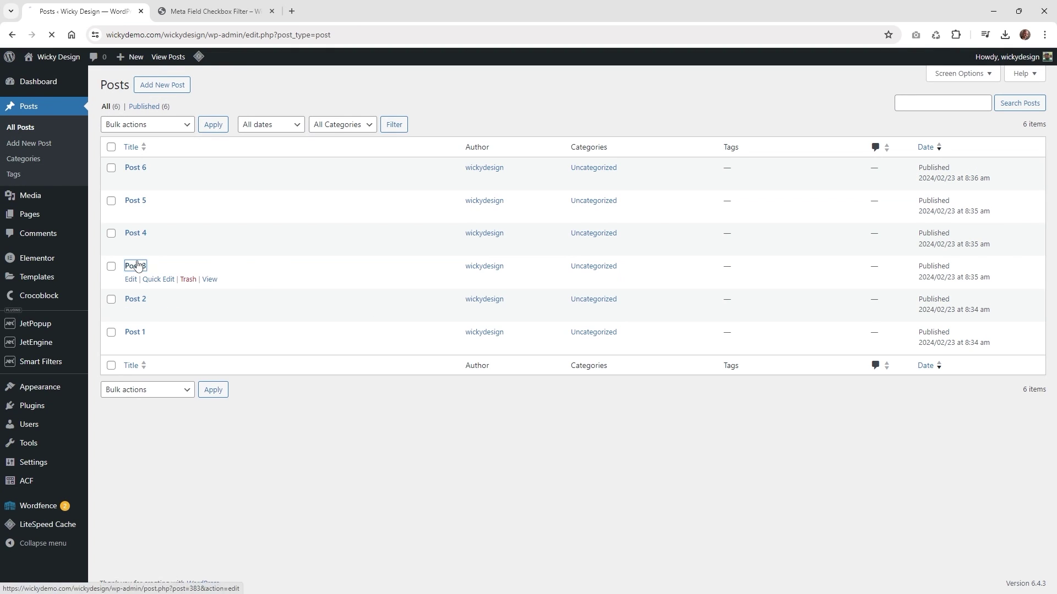
click(135, 265)
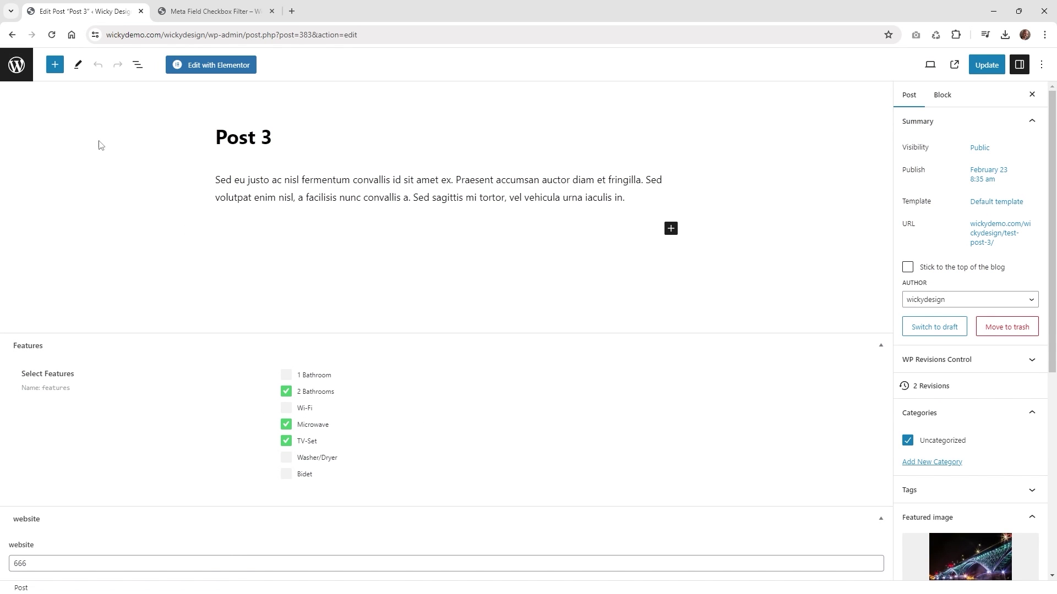
click(7, 67)
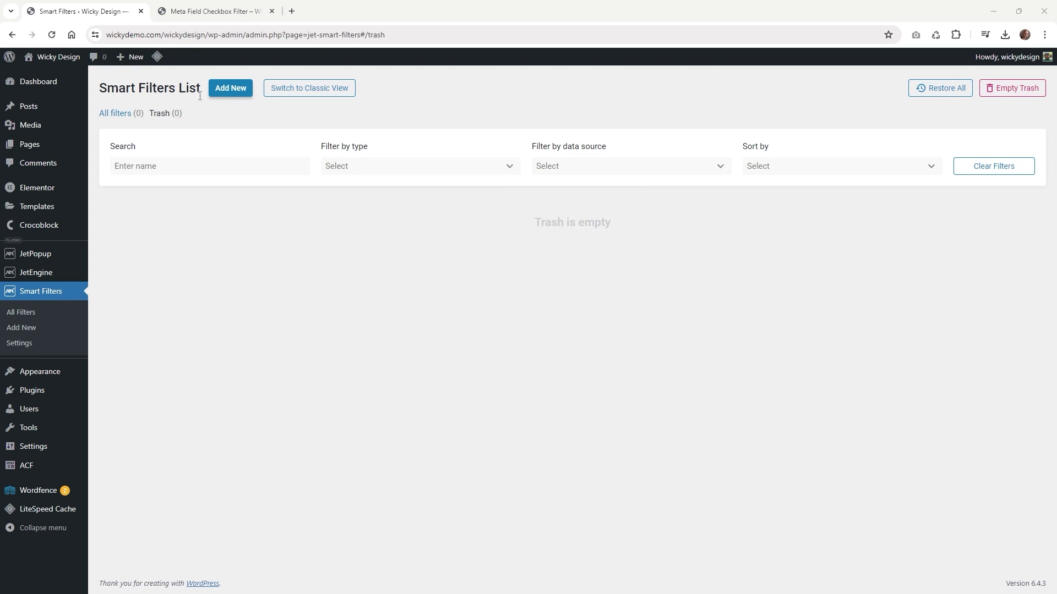
- Add a new smart filter named "Features Checkbox" with the Checkboxes list filter type
click(223, 92)
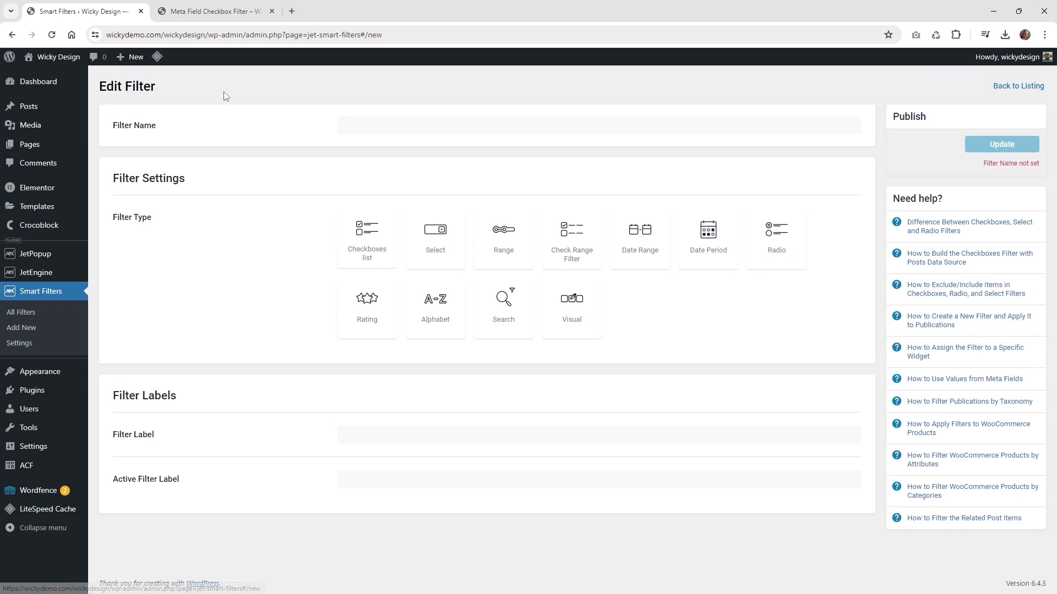
click(372, 127)
text(Features Checkbox)
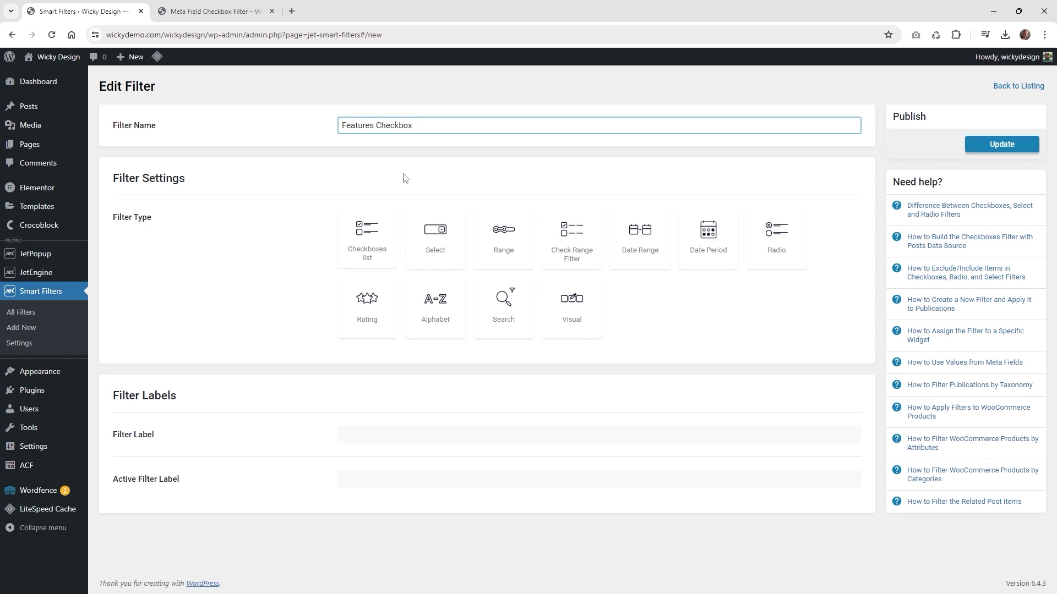
click(355, 239)
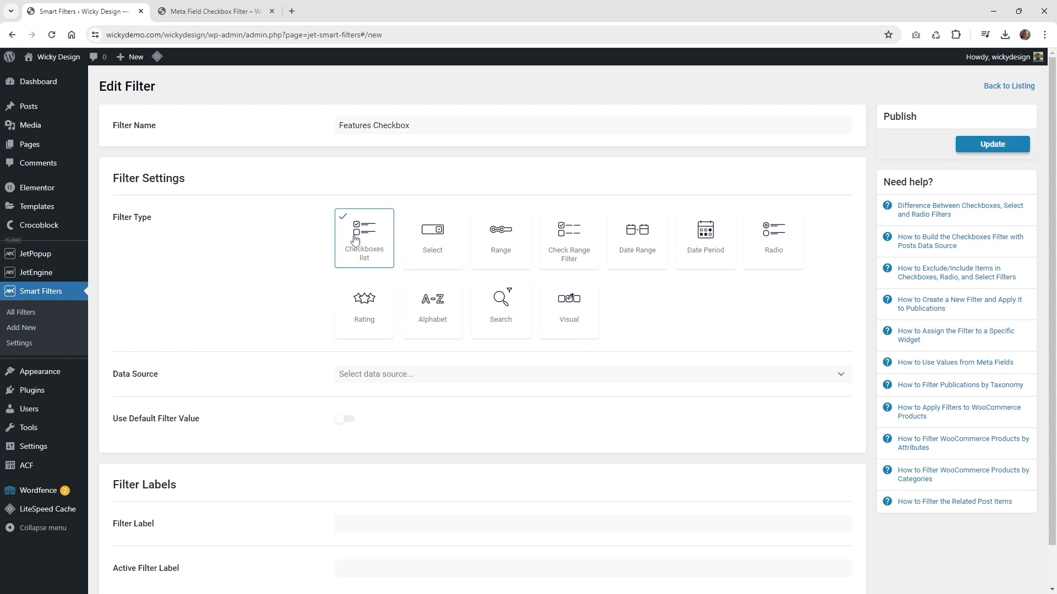
- Set the filter's data source to Custom Fields and its custom field key to "features"
click(393, 375)
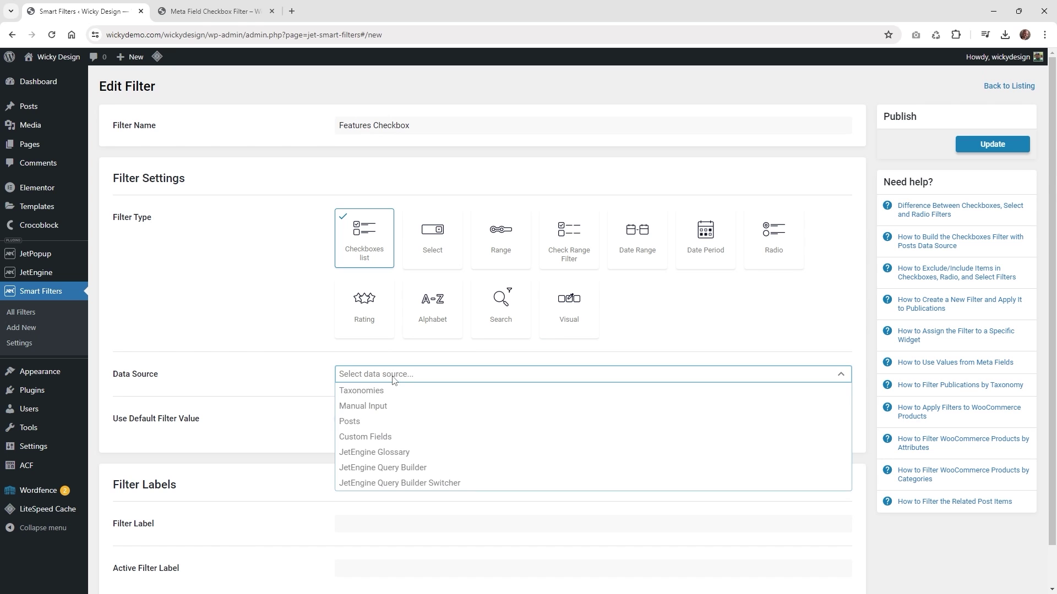
click(382, 438)
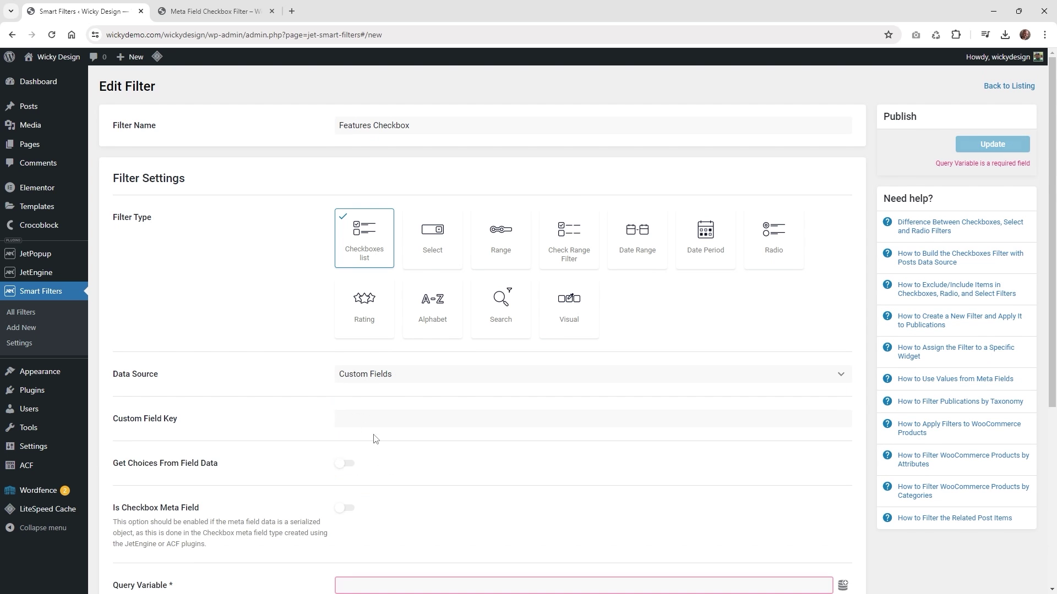
scroll(297, 385, down, 2)
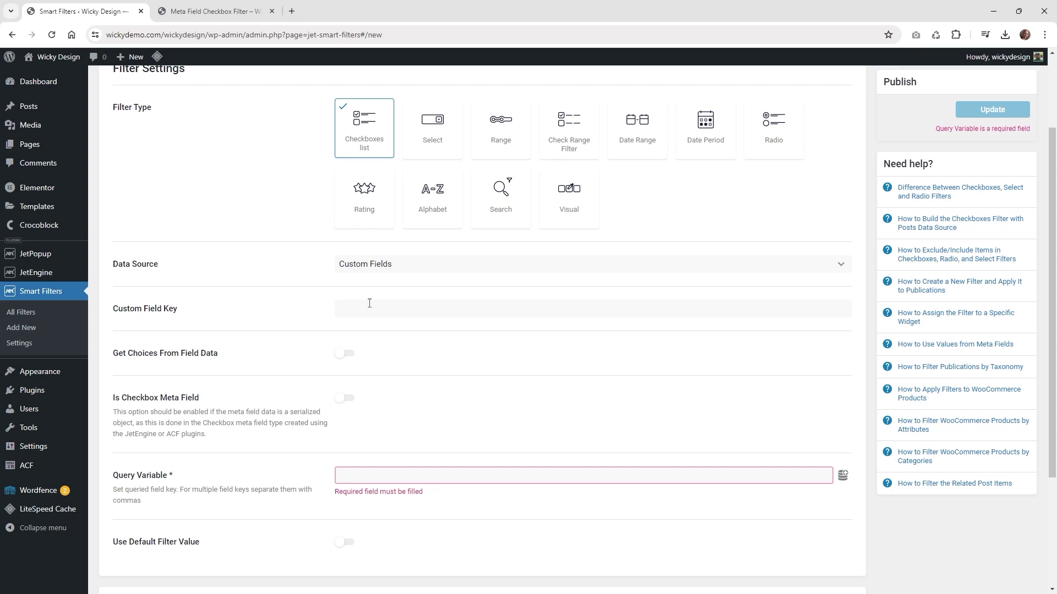
click(369, 303)
key(ctrl+v)
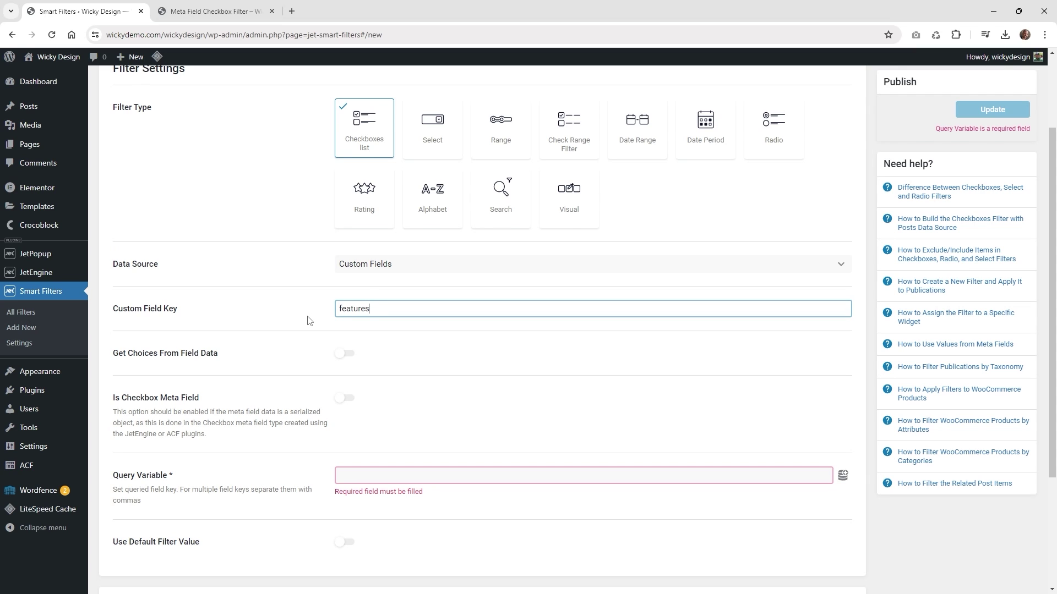
- Set the filter's query variable to "features"
mouse_move(56, 275)
click(375, 473)
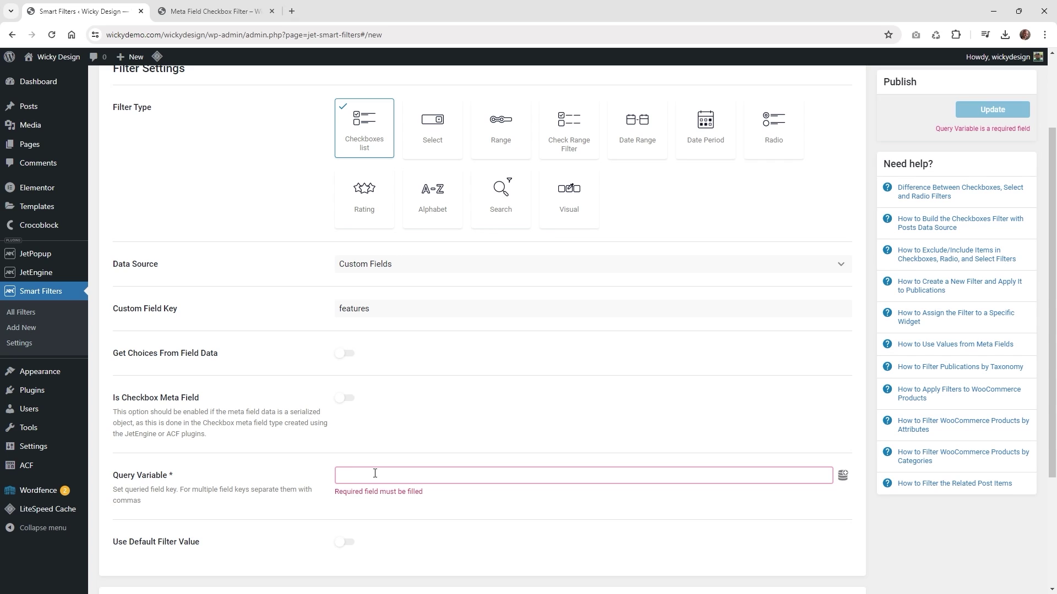
text(features)
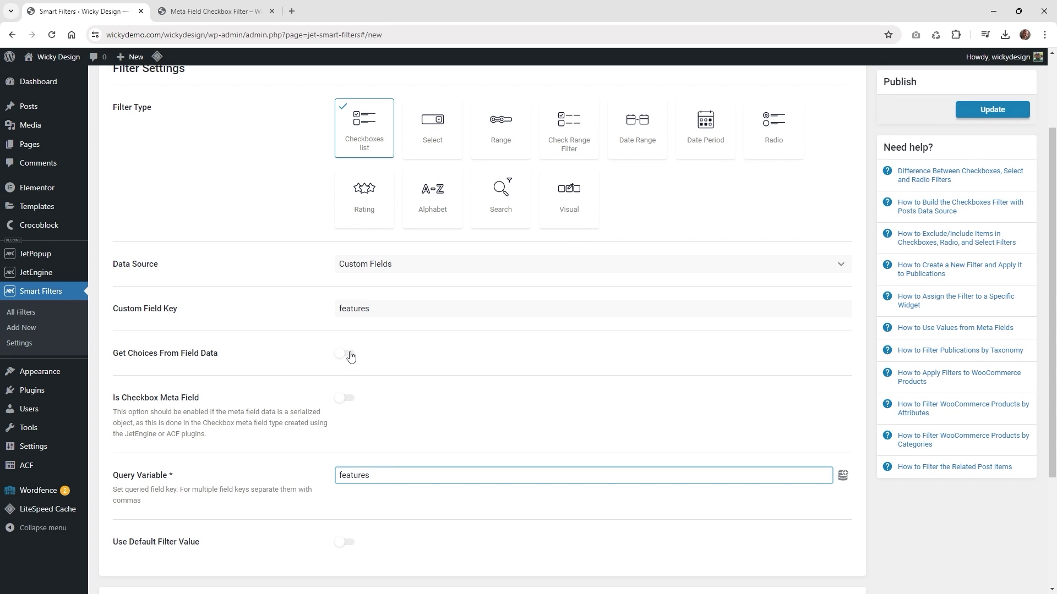
click(160, 354)
drag(222, 359, 110, 359)
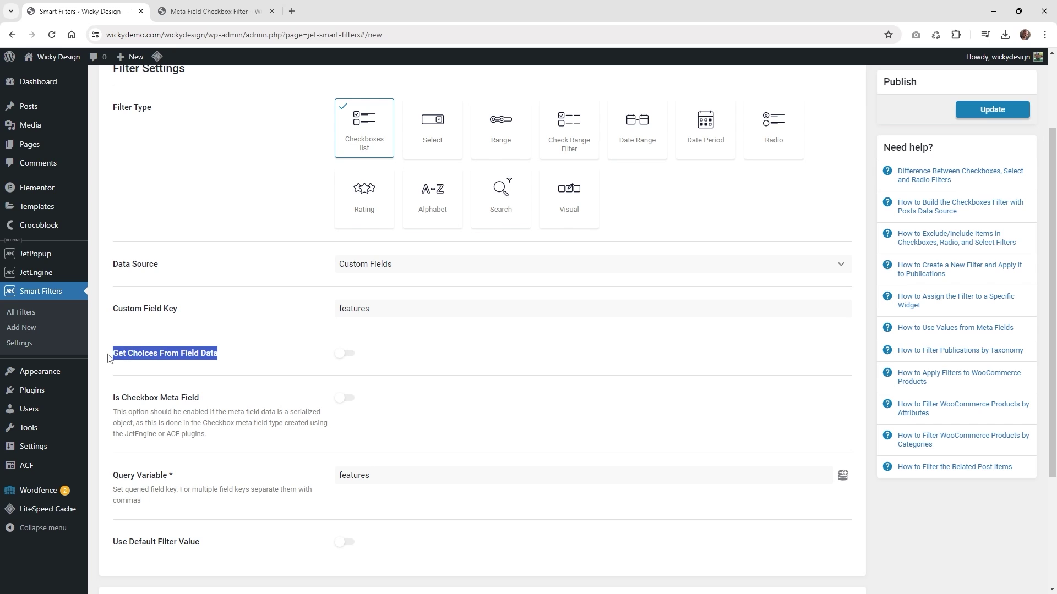
click(246, 364)
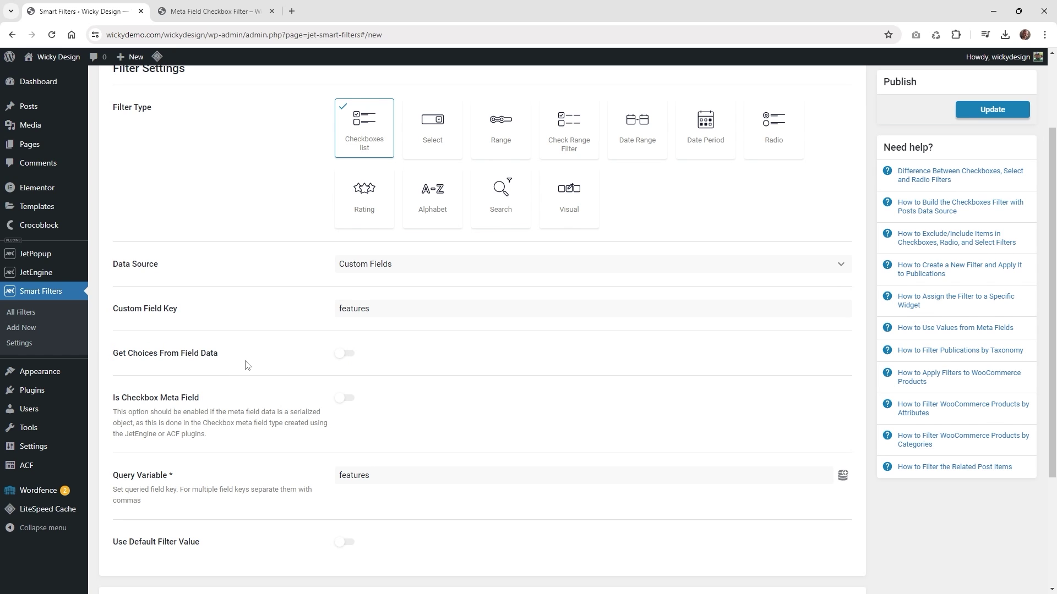
- Enable getting the filter's choices from field data, with JetEngine as the field source plugin
click(355, 365)
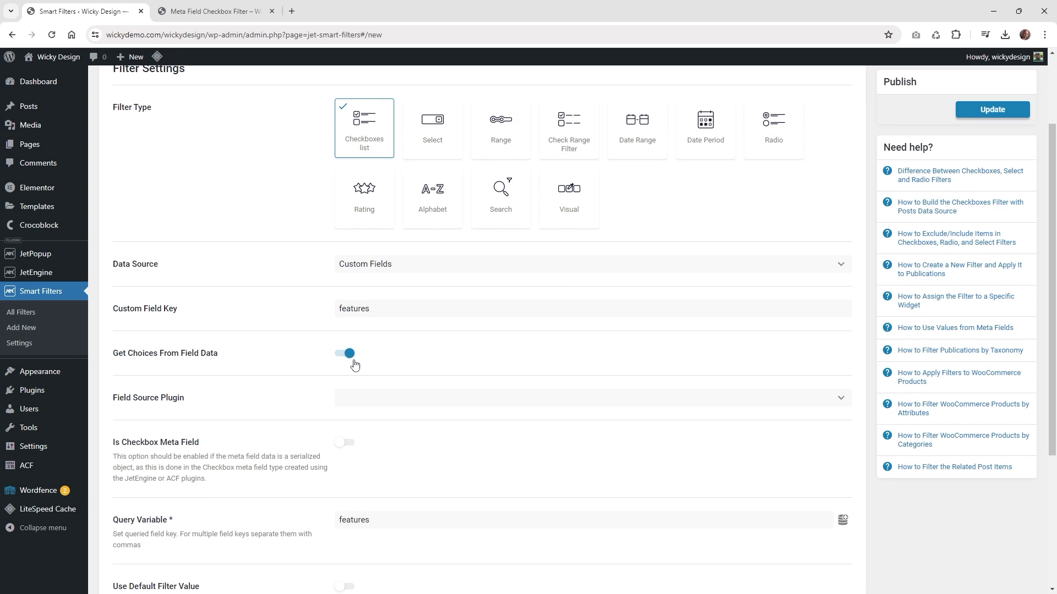
click(404, 403)
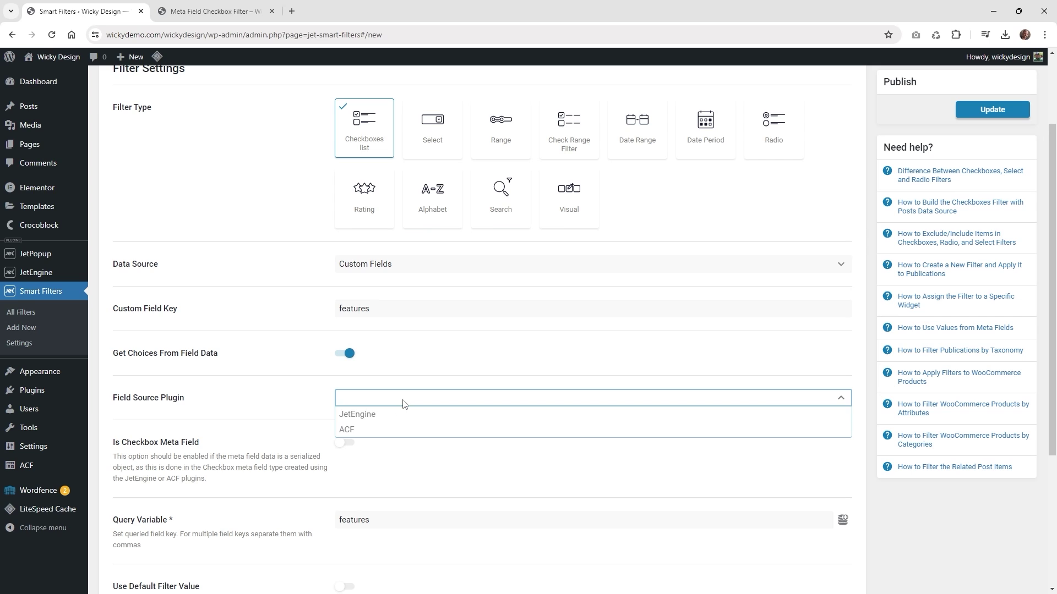
click(374, 420)
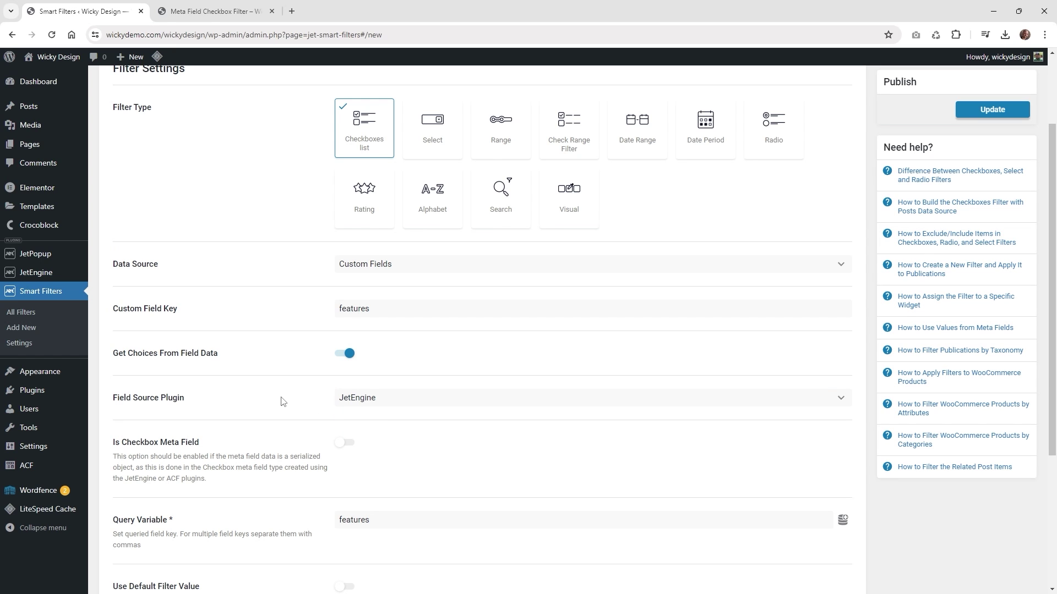
- Mark the filter's source as a checkbox meta field and save the filter
scroll(284, 398, down, 2)
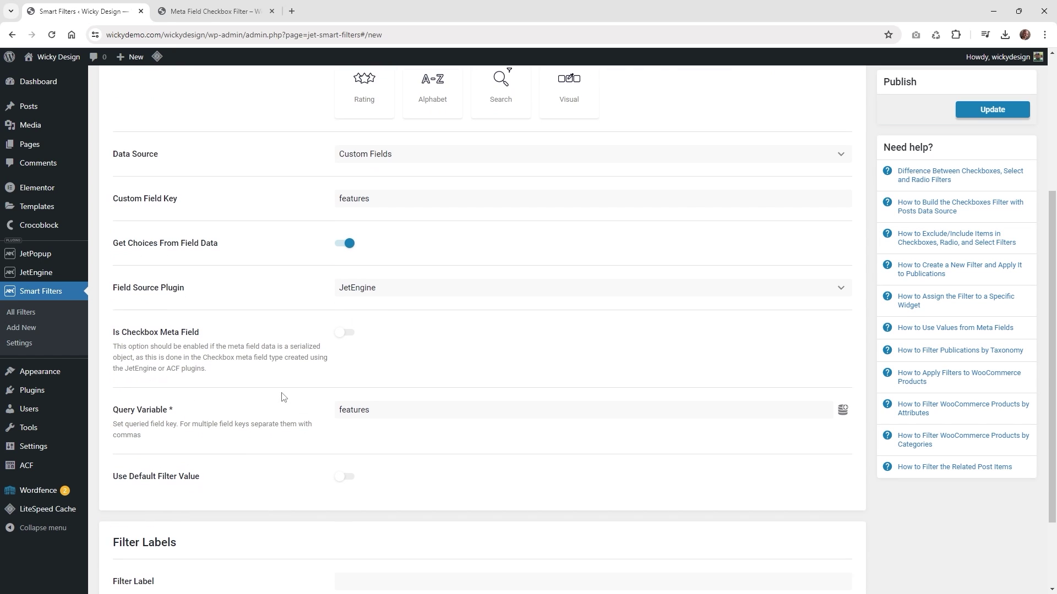
click(342, 334)
scroll(235, 360, down, 2)
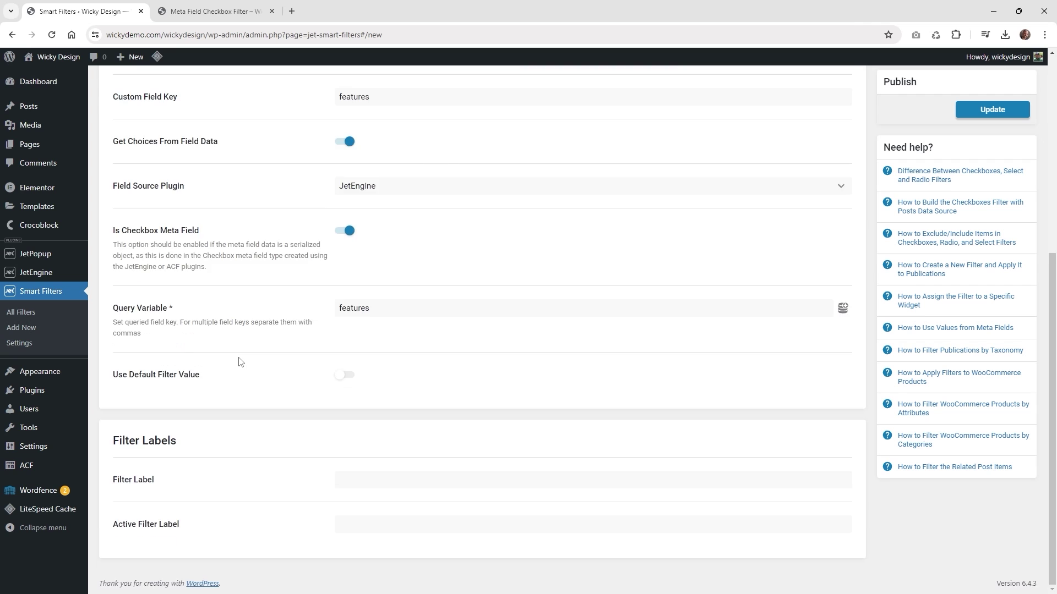
scroll(235, 361, up, 3)
scroll(741, 222, up, 3)
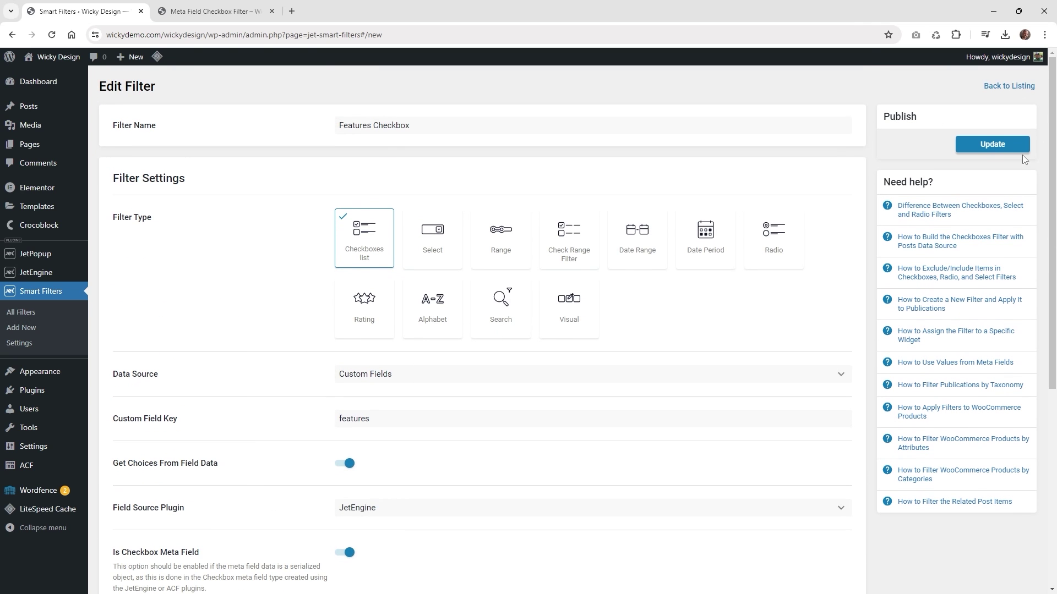
click(994, 145)
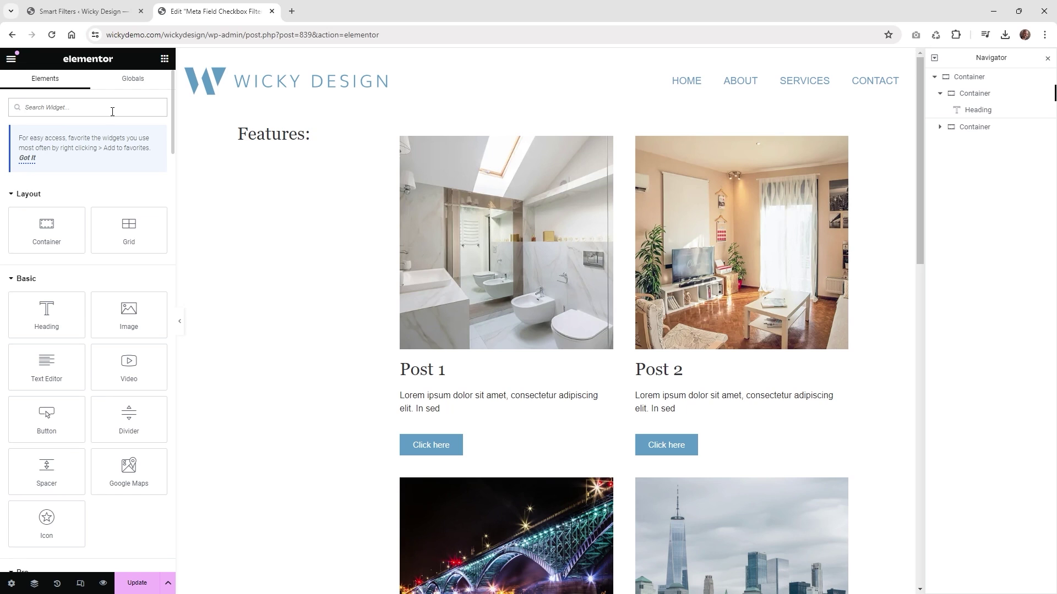
- In the Elementor page editor, add a Checkboxes Filter widget below the "Features:" heading and assign it the Features Checkbox filter
text(check)
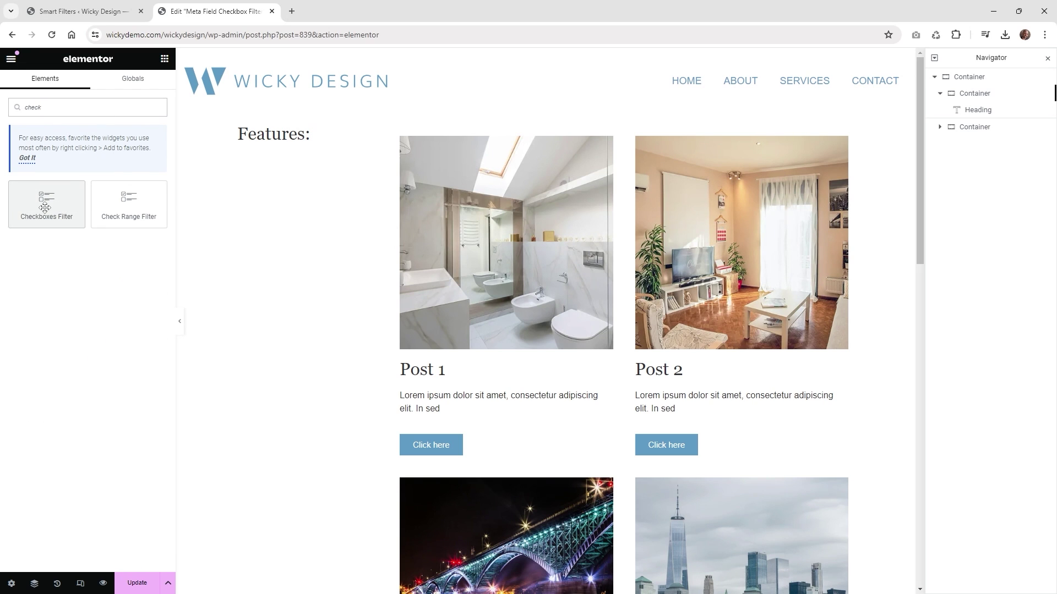
drag(45, 207, 300, 146)
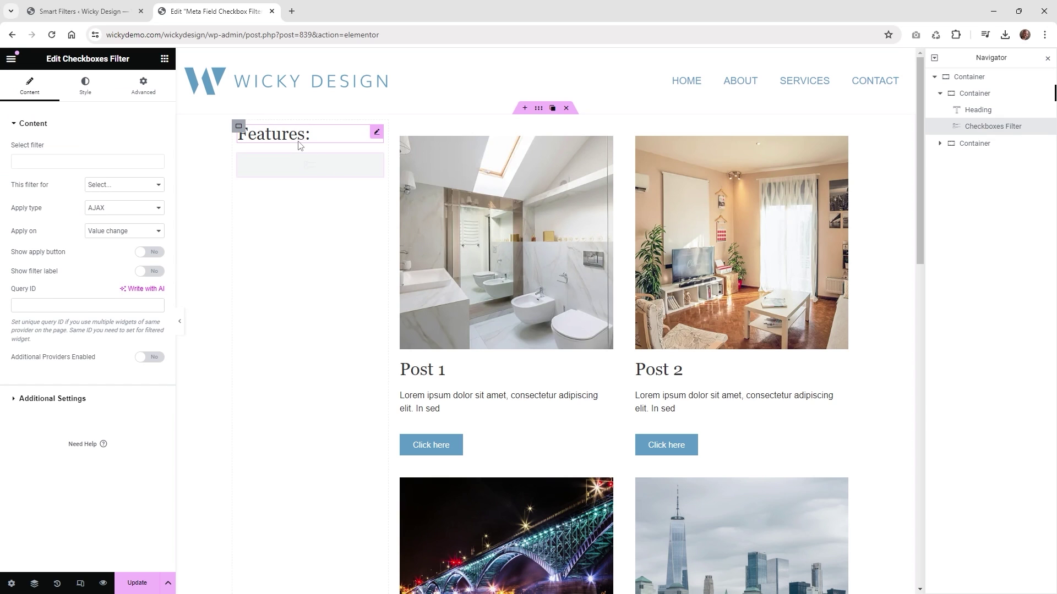
click(65, 160)
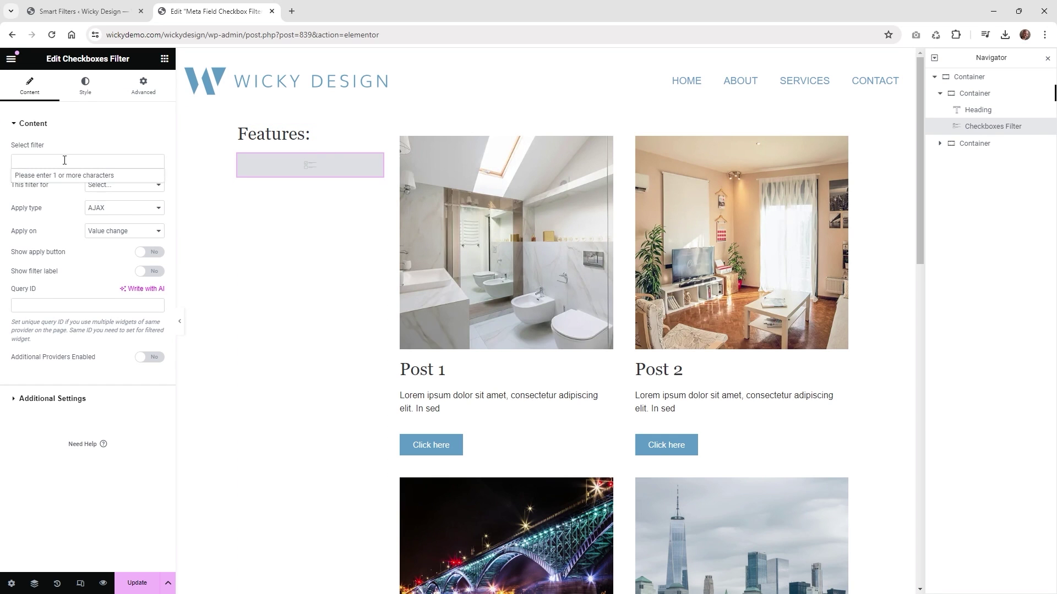
text(fea)
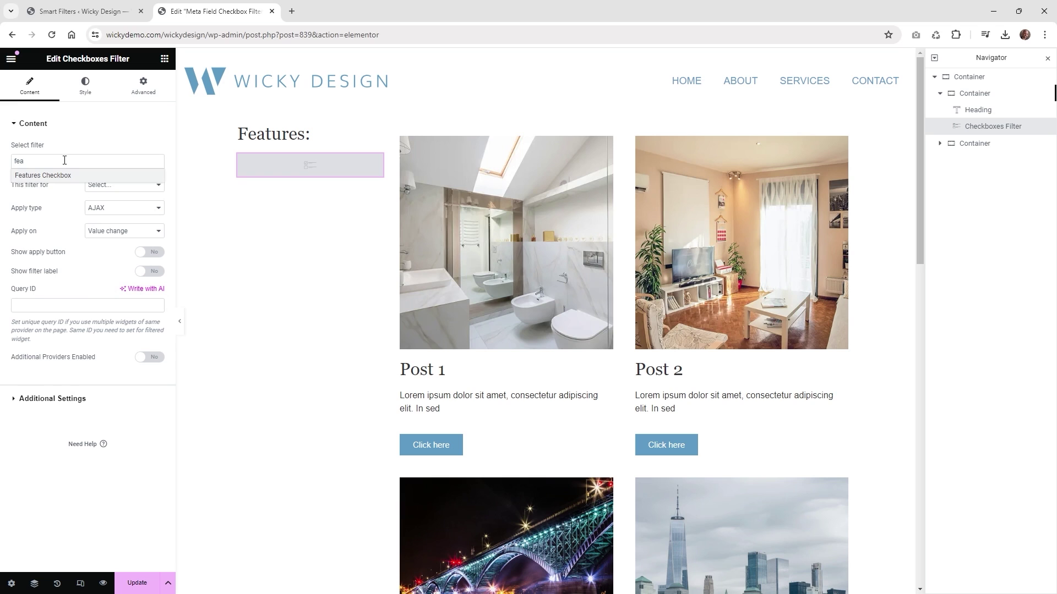
click(37, 176)
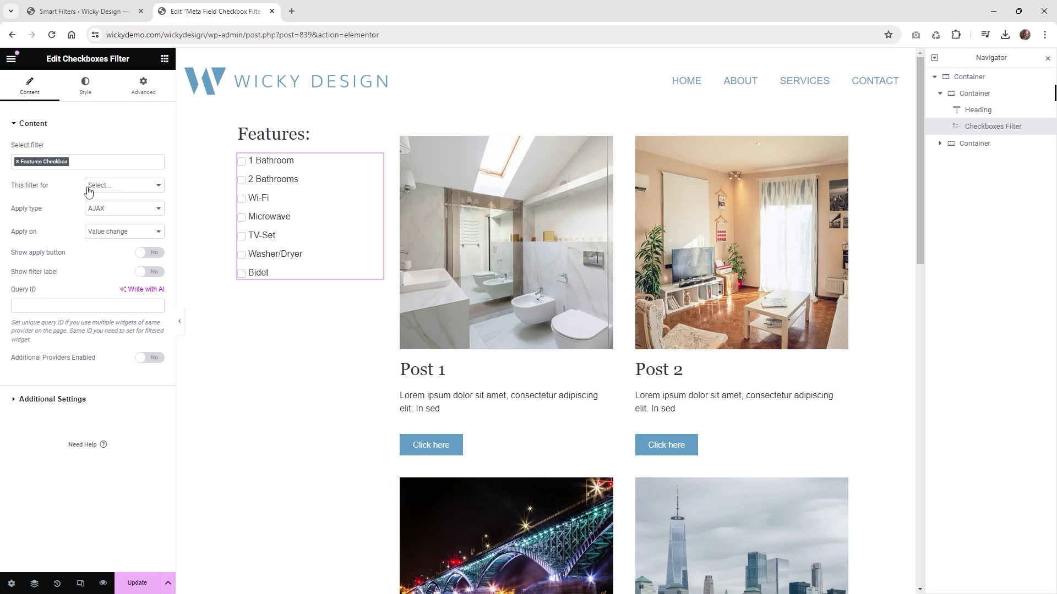
- Make the Checkboxes Filter widget apply to the JetEngine listing grid and update the page
click(848, 133)
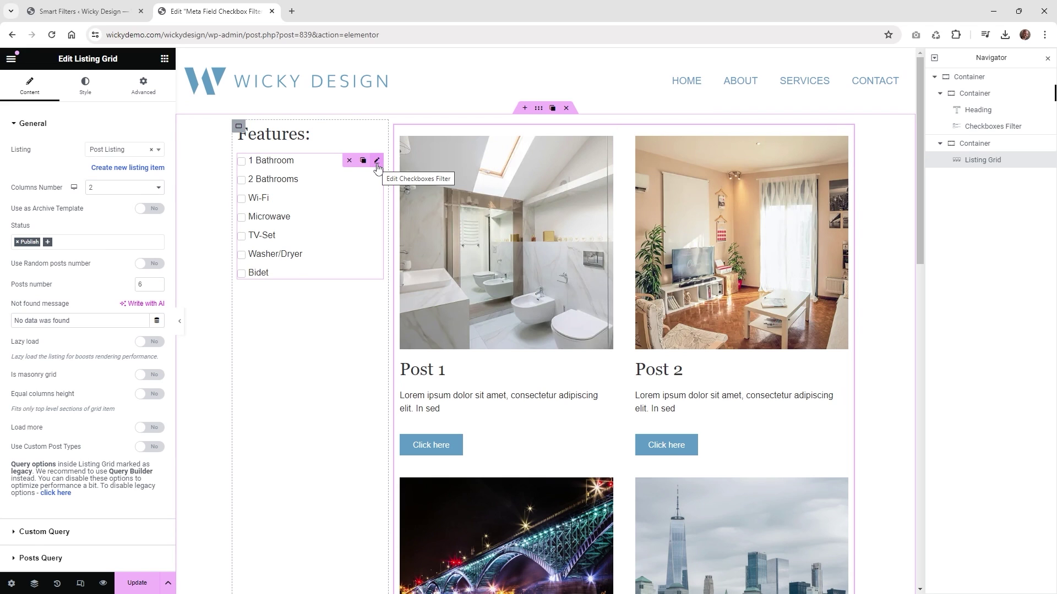
click(377, 162)
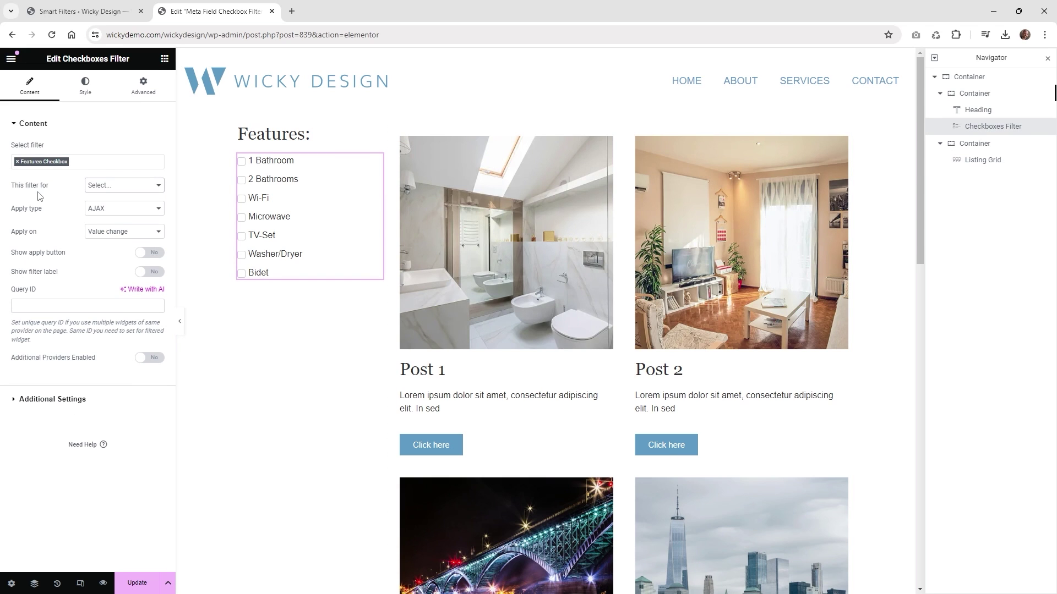
click(108, 186)
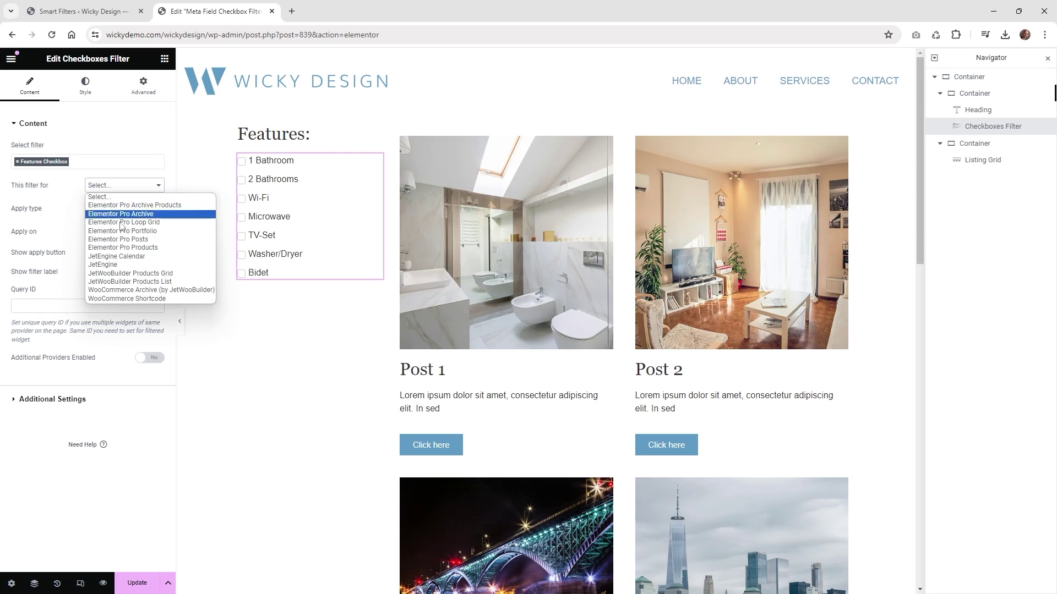
click(110, 265)
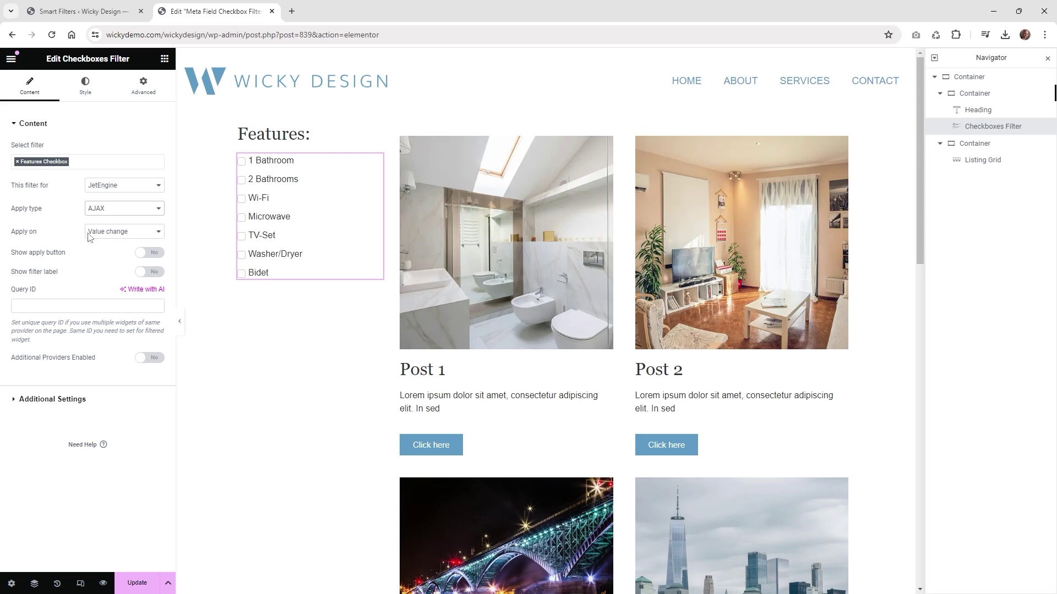
click(144, 590)
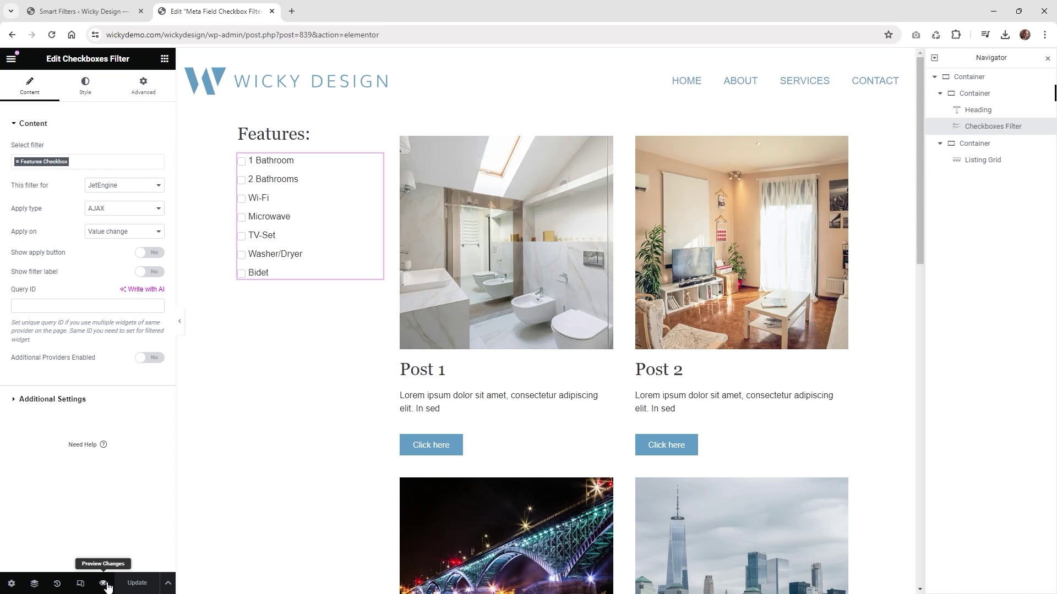
- Preview the page and filter the posts by Wi-Fi, looking through the listed posts
click(104, 584)
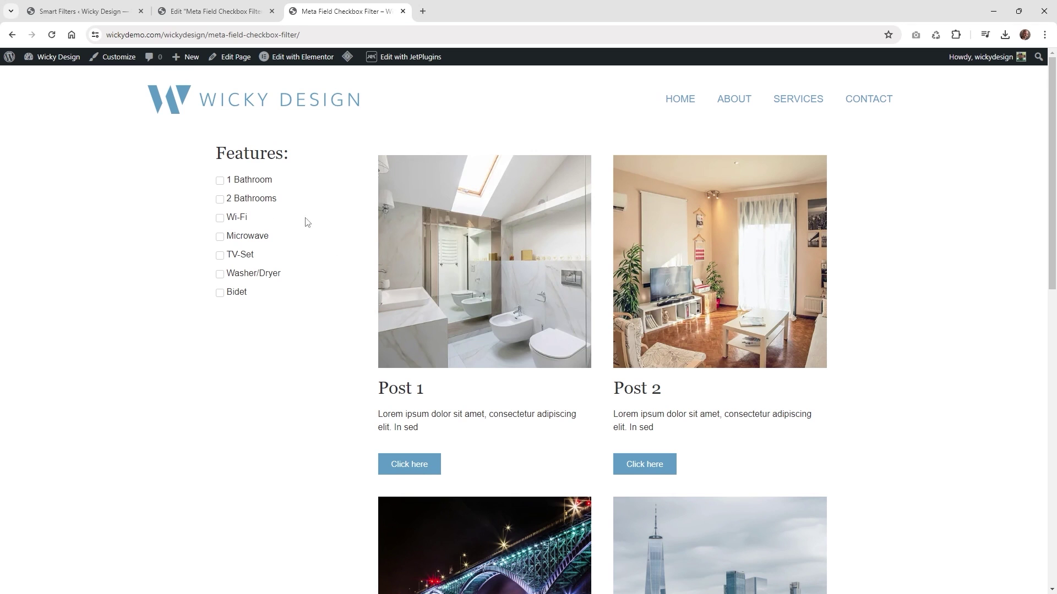
click(230, 220)
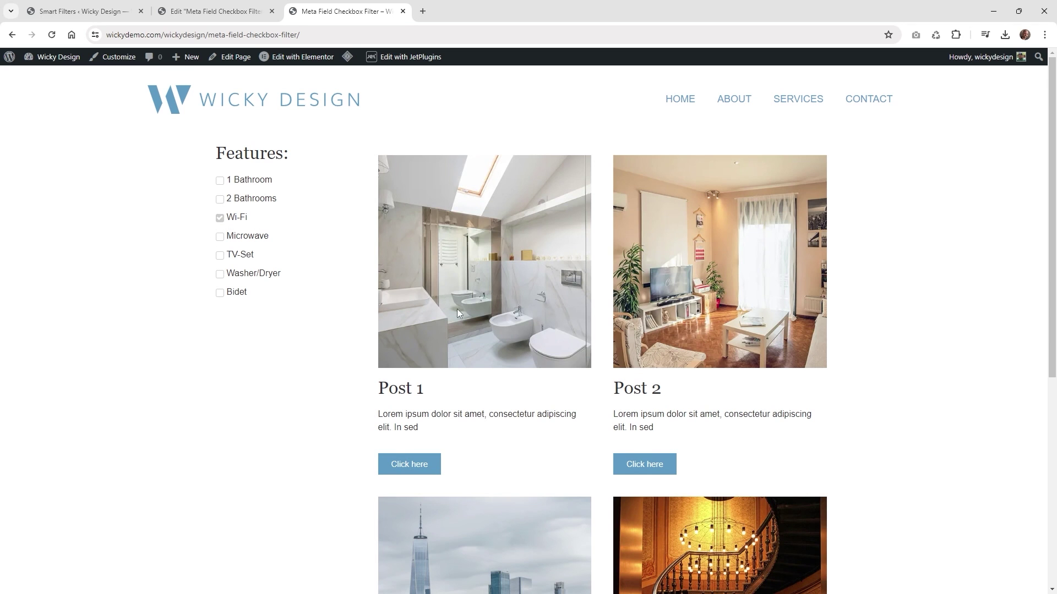
scroll(508, 326, down, 6)
scroll(524, 264, up, 6)
- Add Washer/Dryer and 1 Bathroom to the selected features on the previewed page, checking the listed posts
click(241, 275)
scroll(588, 368, down, 10)
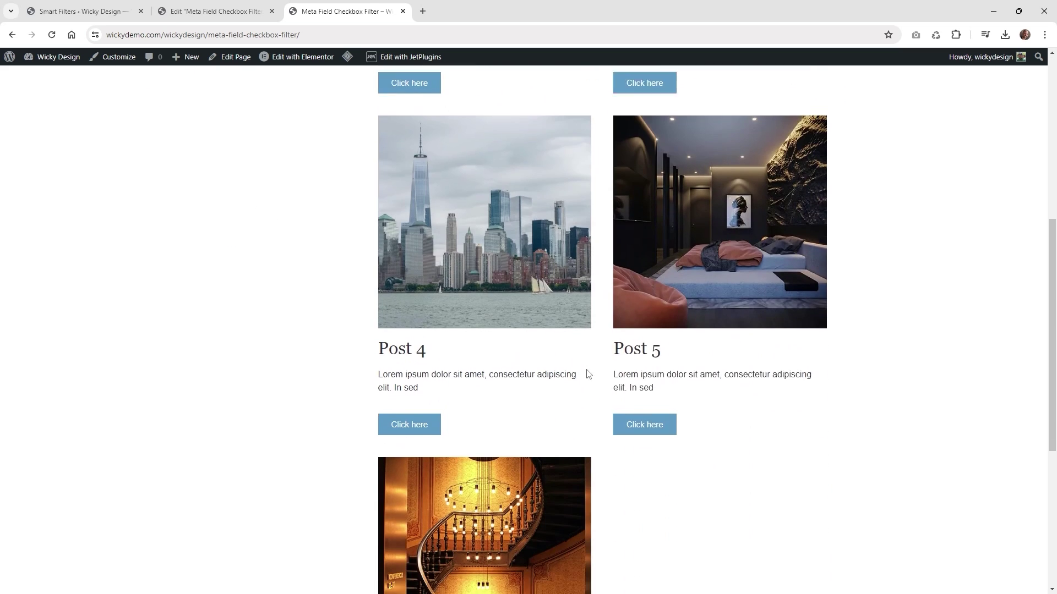
scroll(594, 385, up, 5)
scroll(557, 392, up, 4)
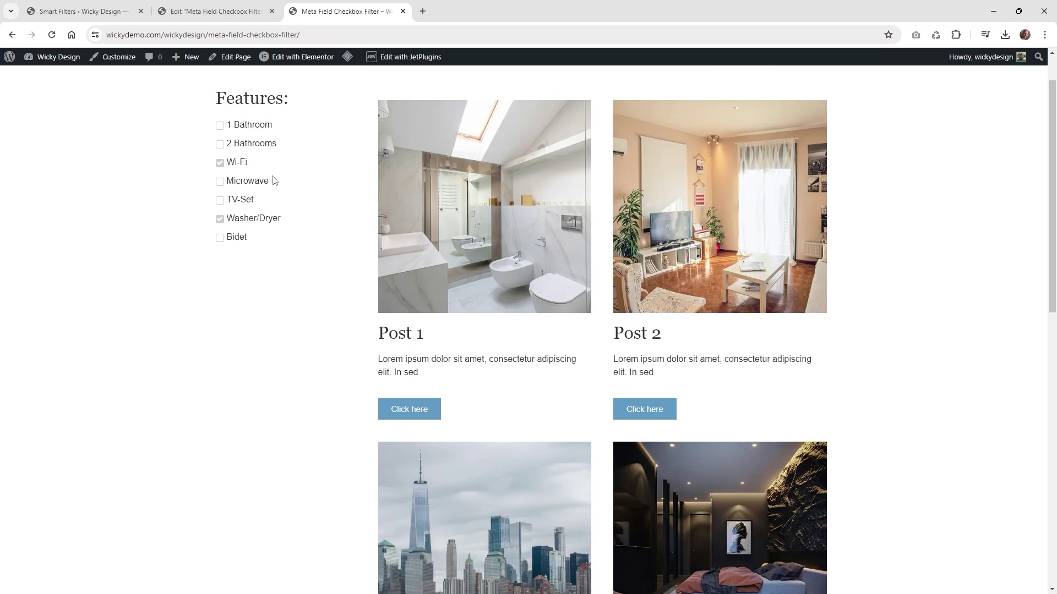
click(245, 129)
scroll(552, 403, up, 1)
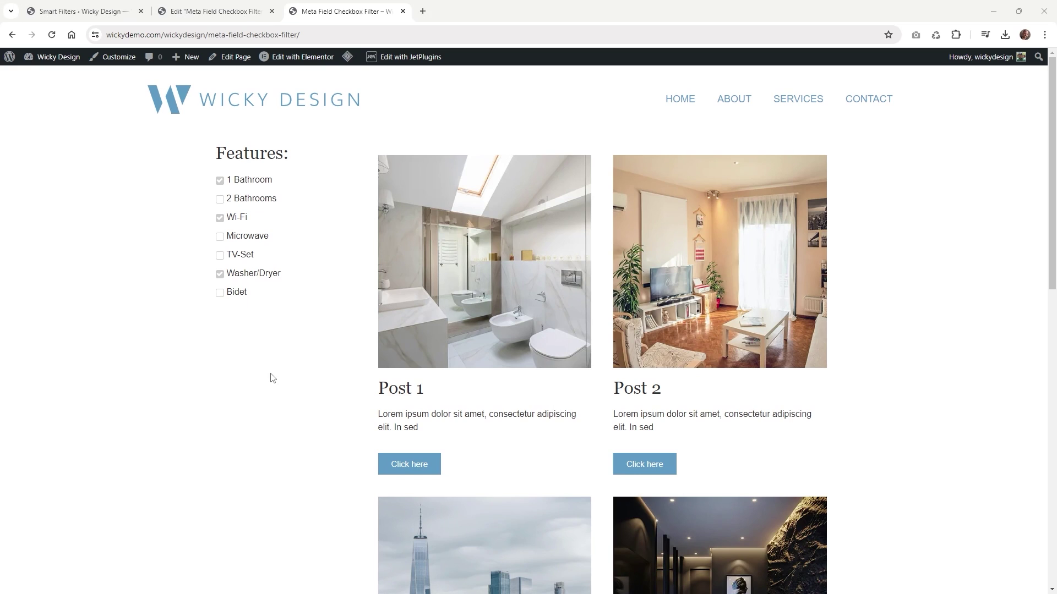